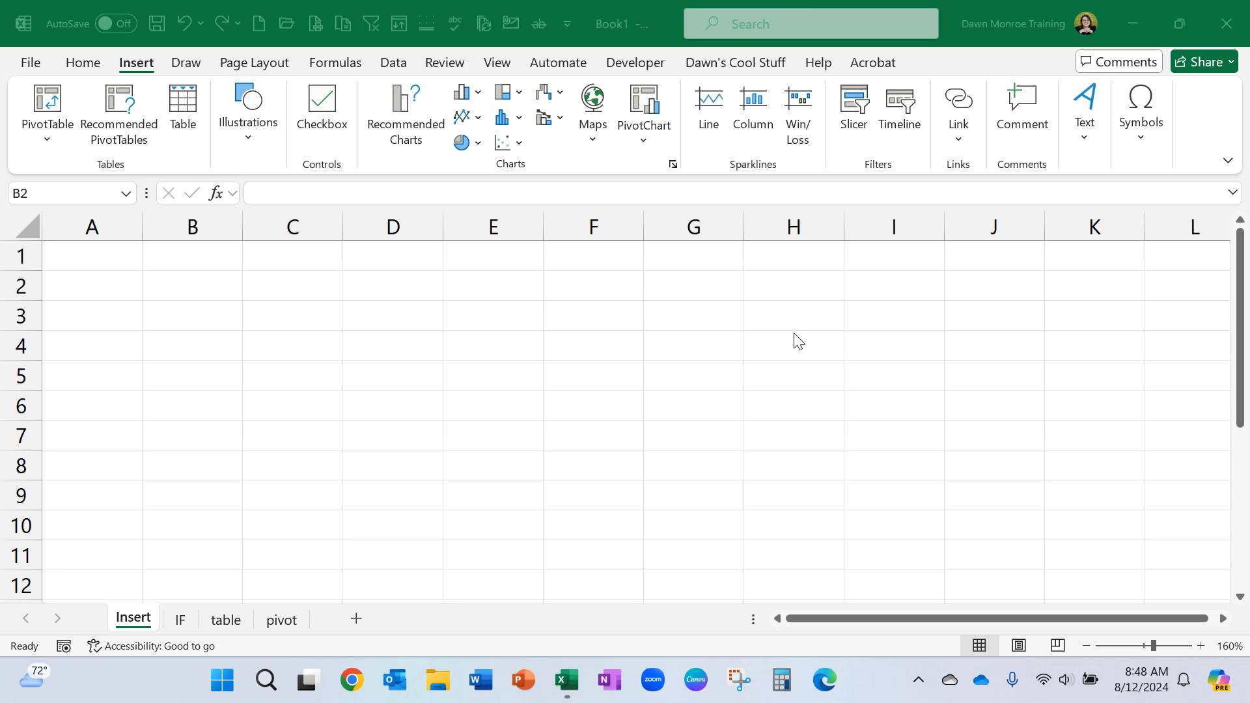
Insert checkboxes in cells B2 through B9 and check the boxes in B3 and B5.
left_click(195, 298)
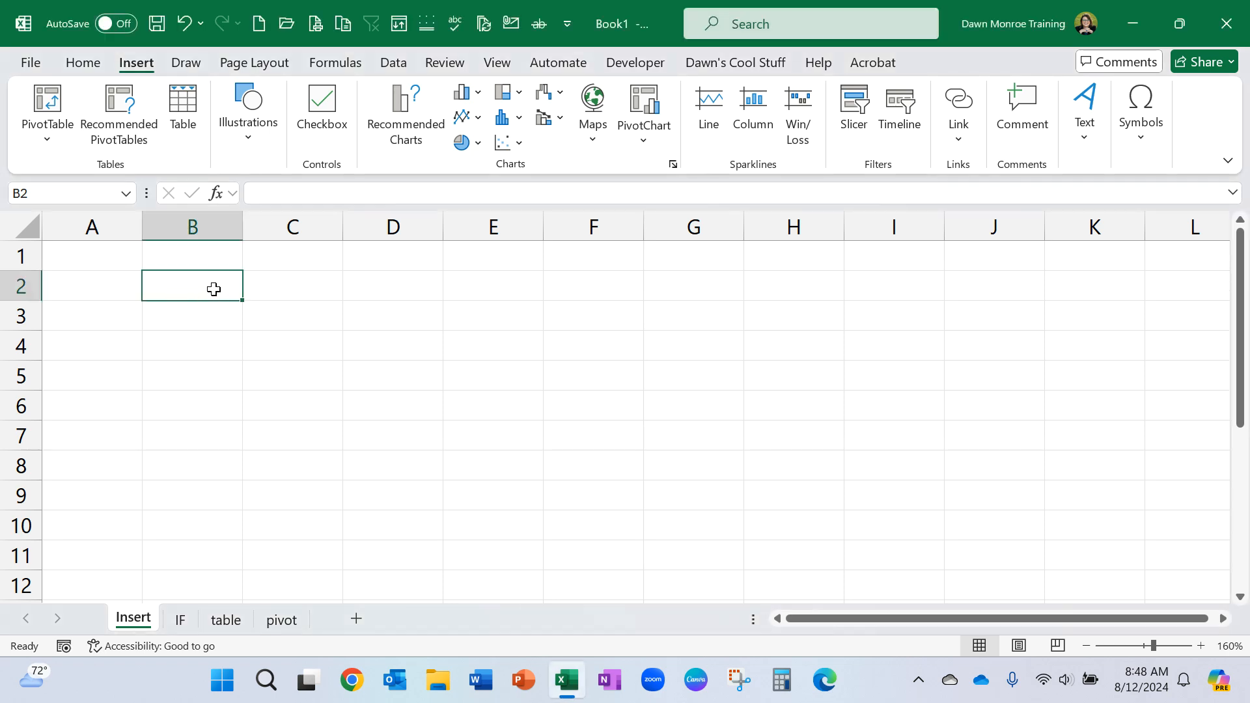
left_click_drag(212, 282, 199, 493)
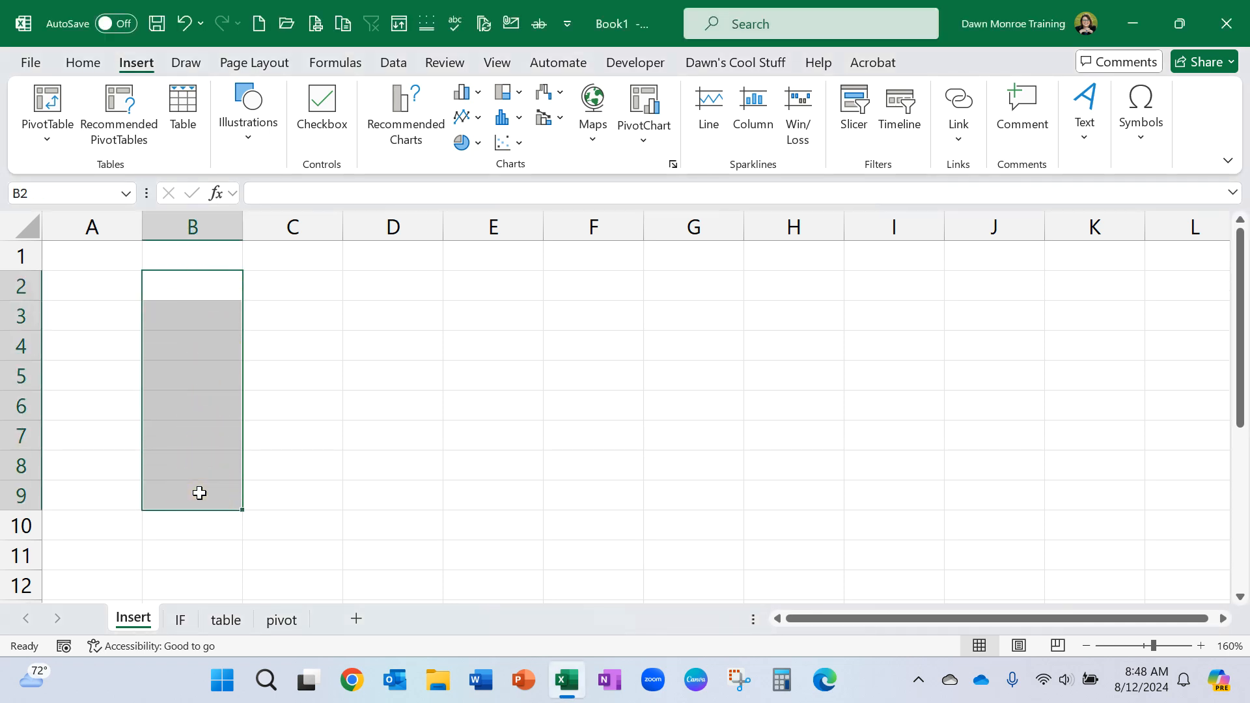
left_click(336, 111)
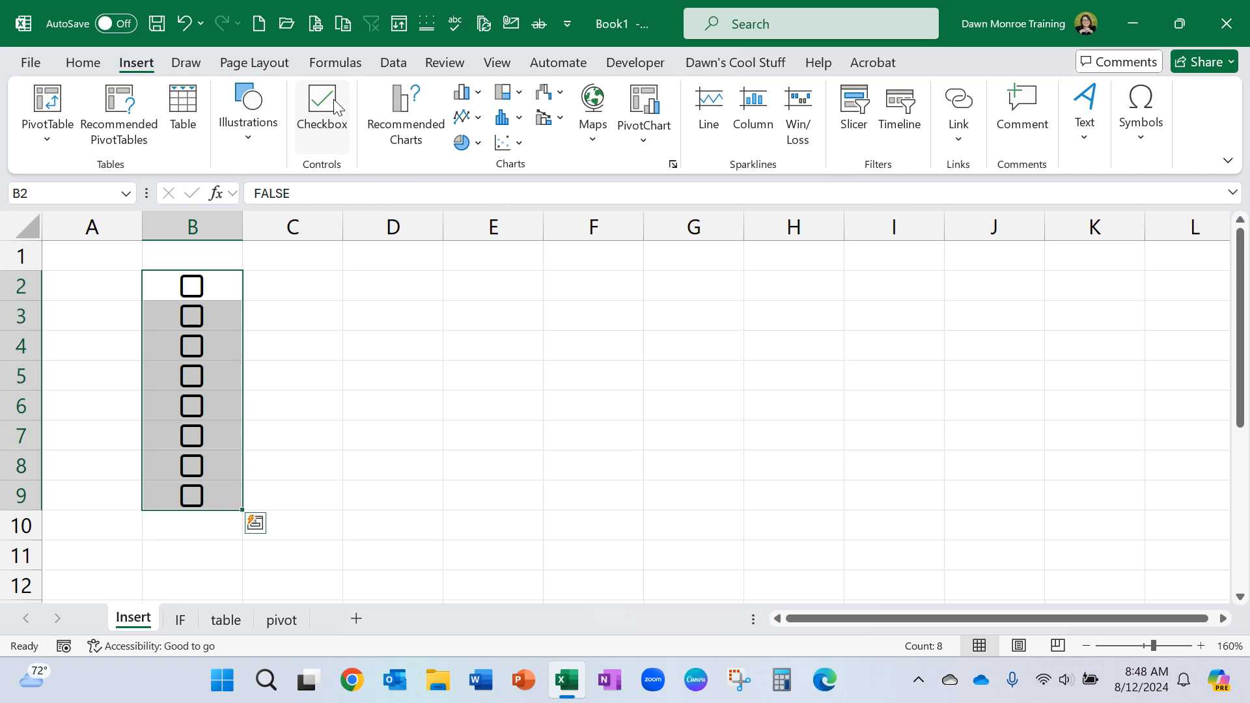
left_click(193, 319)
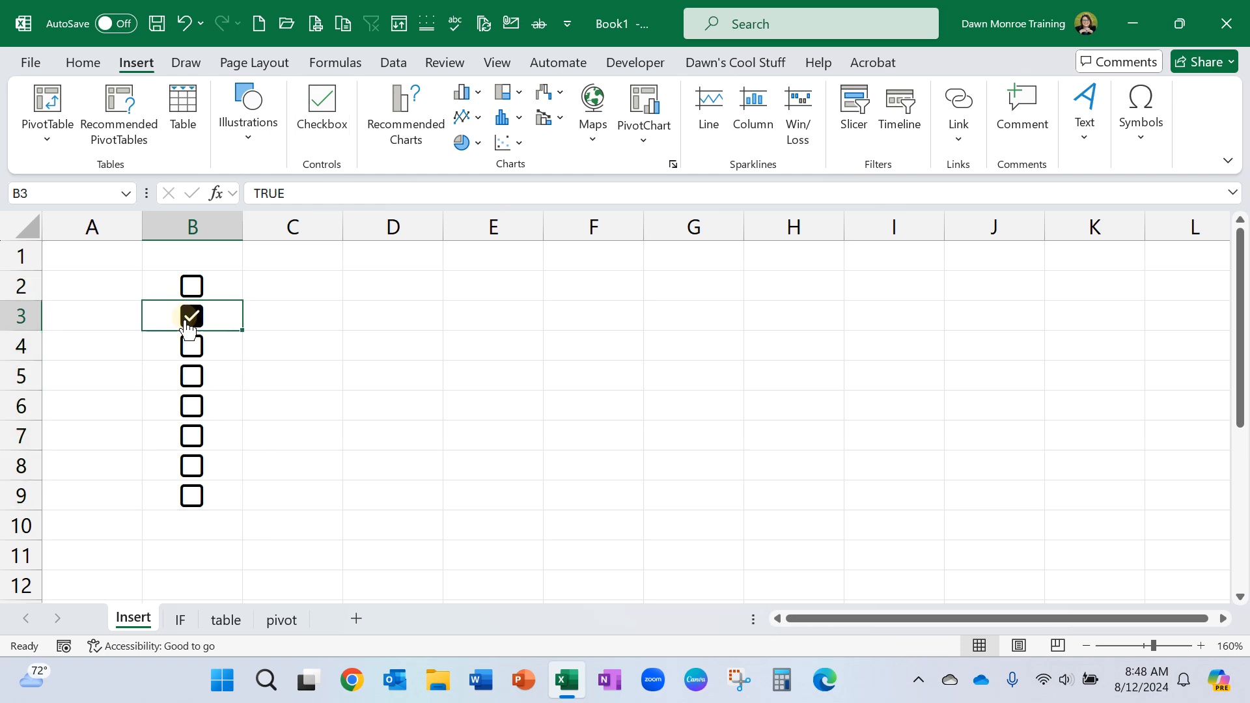
left_click(192, 381)
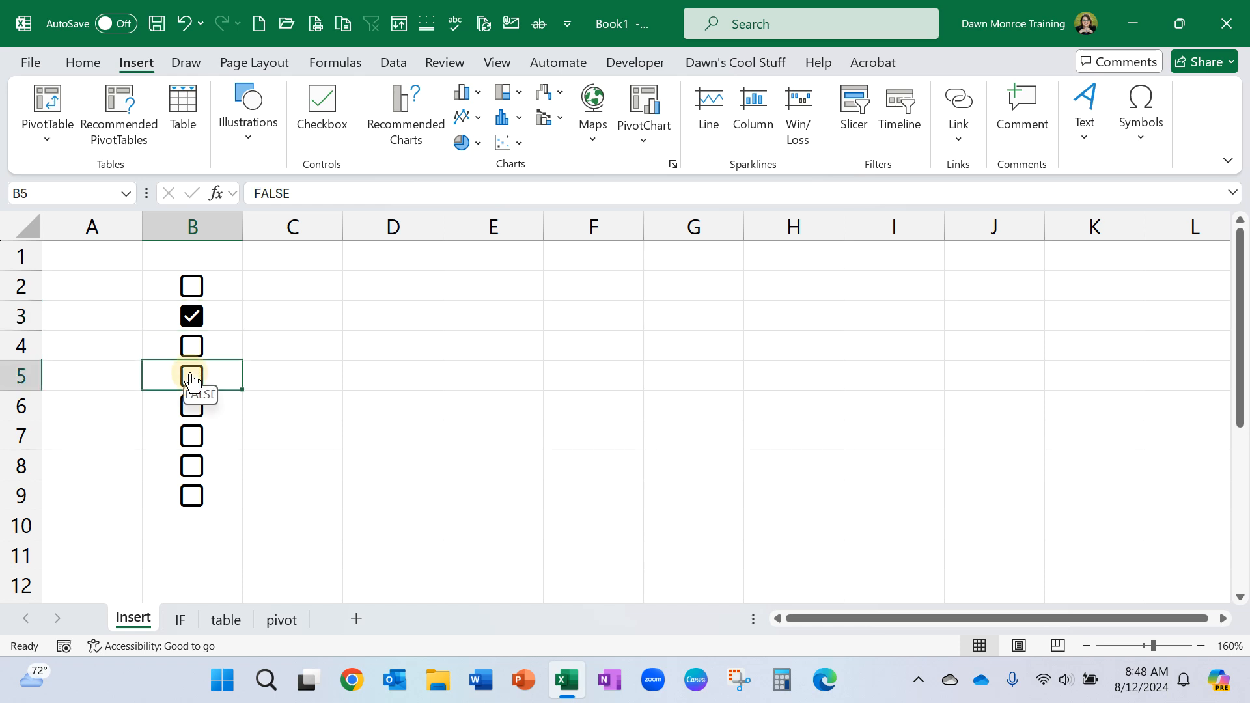
Step through the checkbox cells in column B to examine the value stored behind each box.
left_click(218, 284)
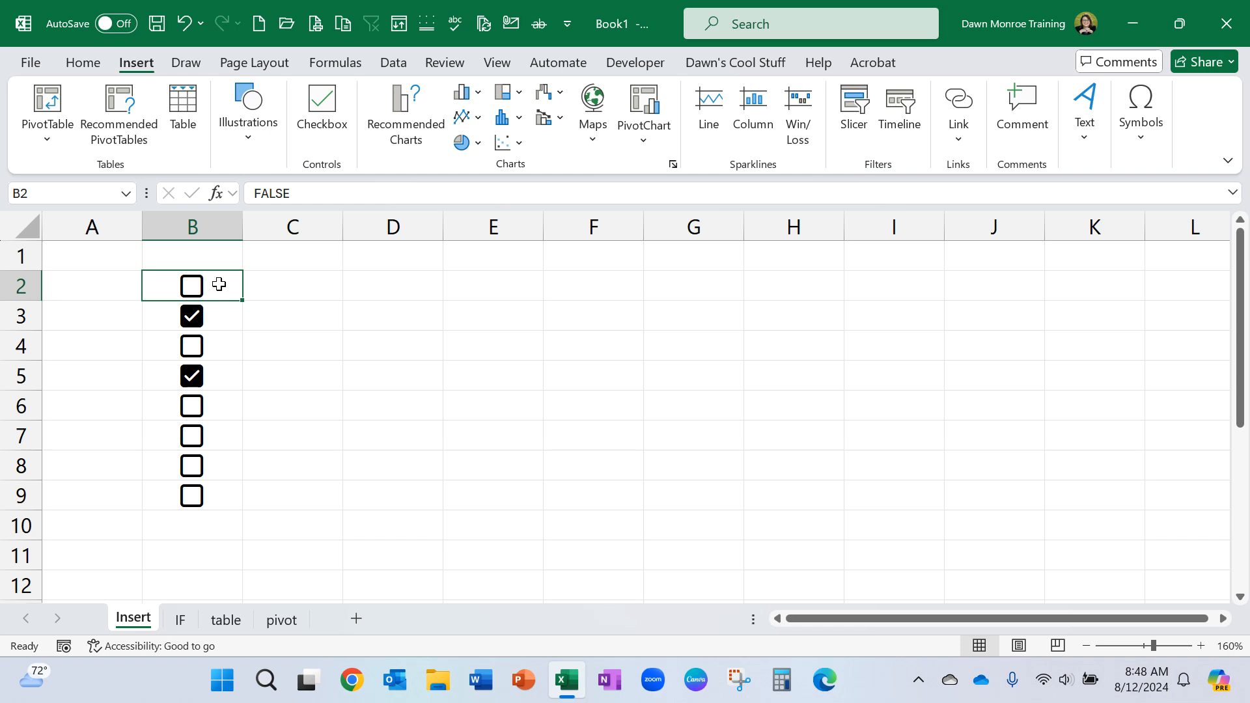
key("Down")
key("Down")
key("Down")
key("Down")
key("Down")
key("Down")
key("Down")
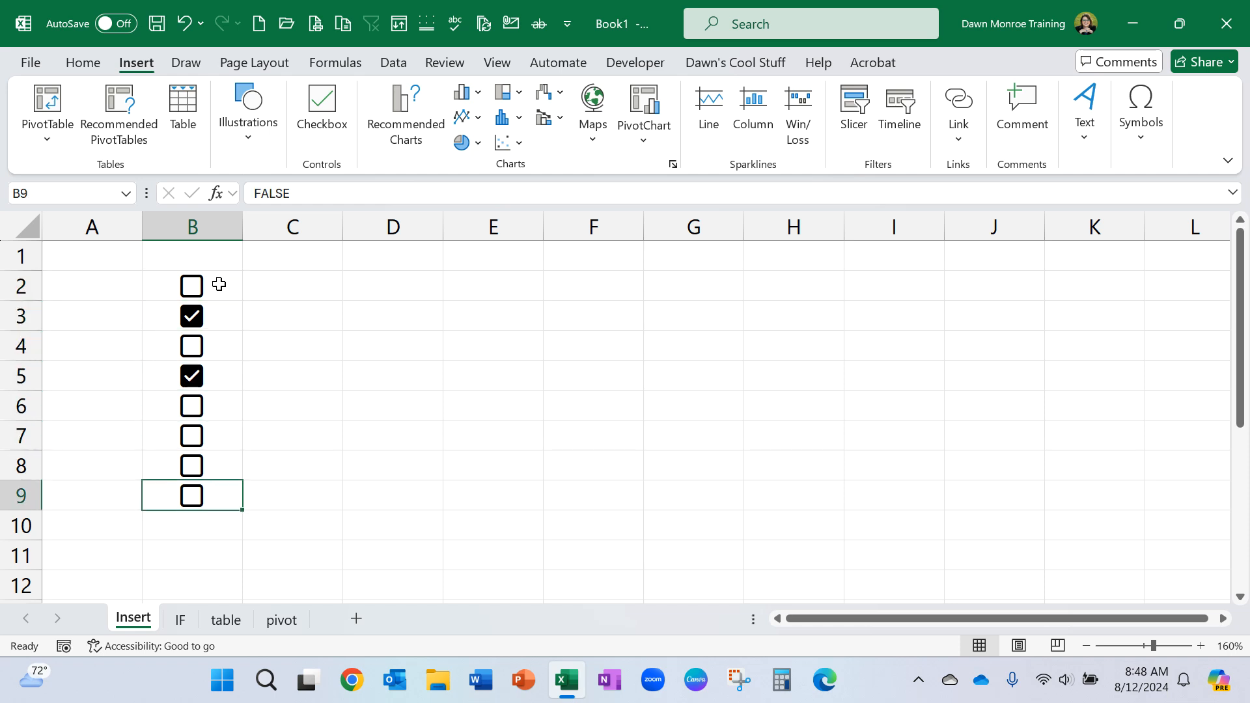
key("Up")
key("Up")
key("Up")
key("Up")
key("Up")
key("Up")
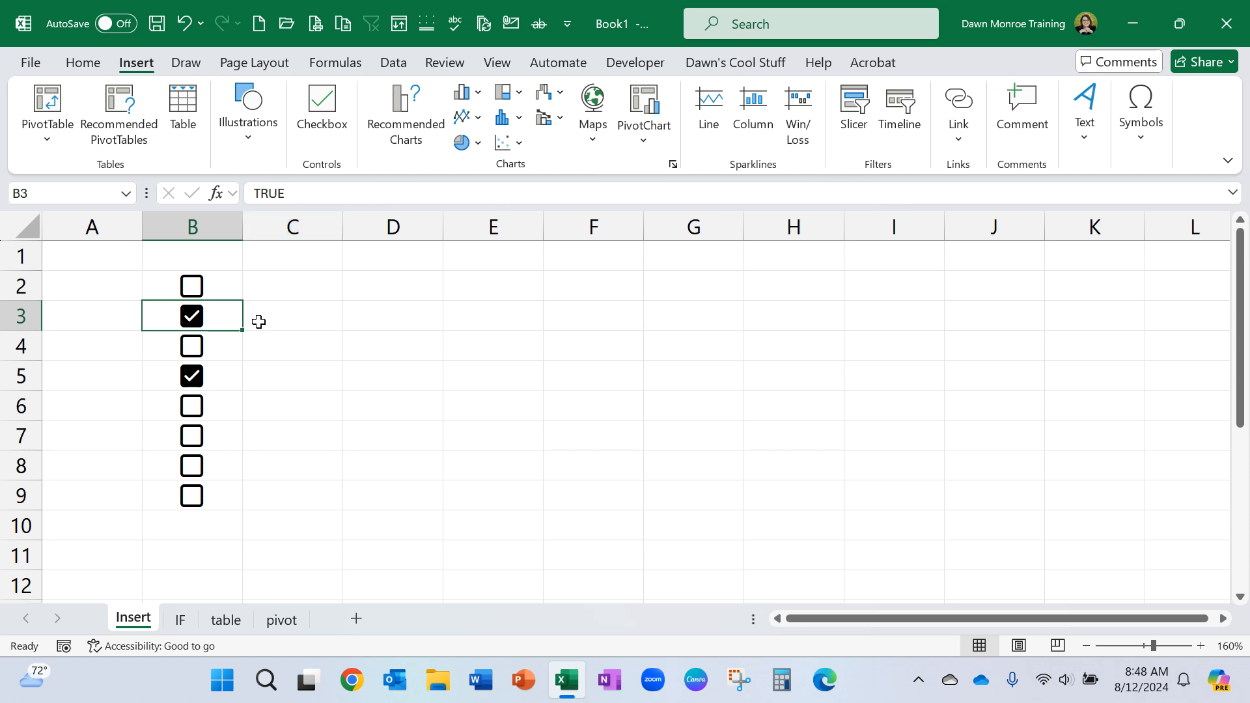
On the IF sheet, enter the formula =IF(B2=TRUE,100,0) in cell C2.
left_click(181, 622)
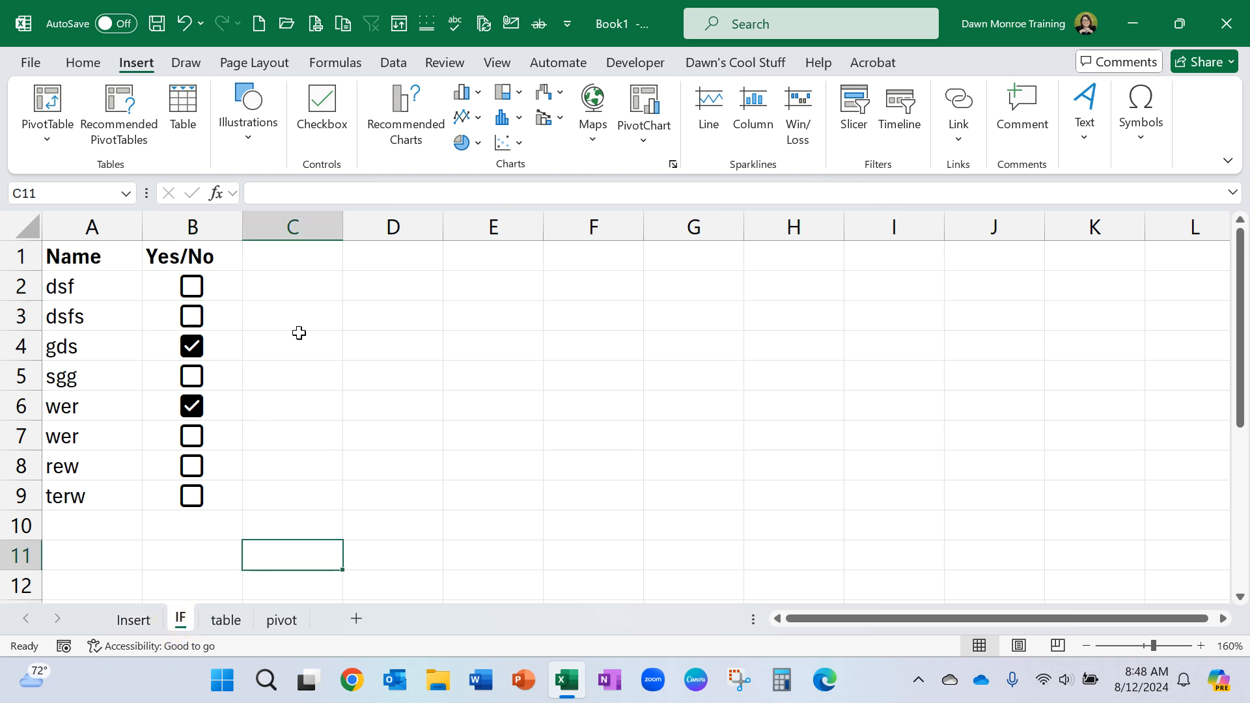
left_click(287, 286)
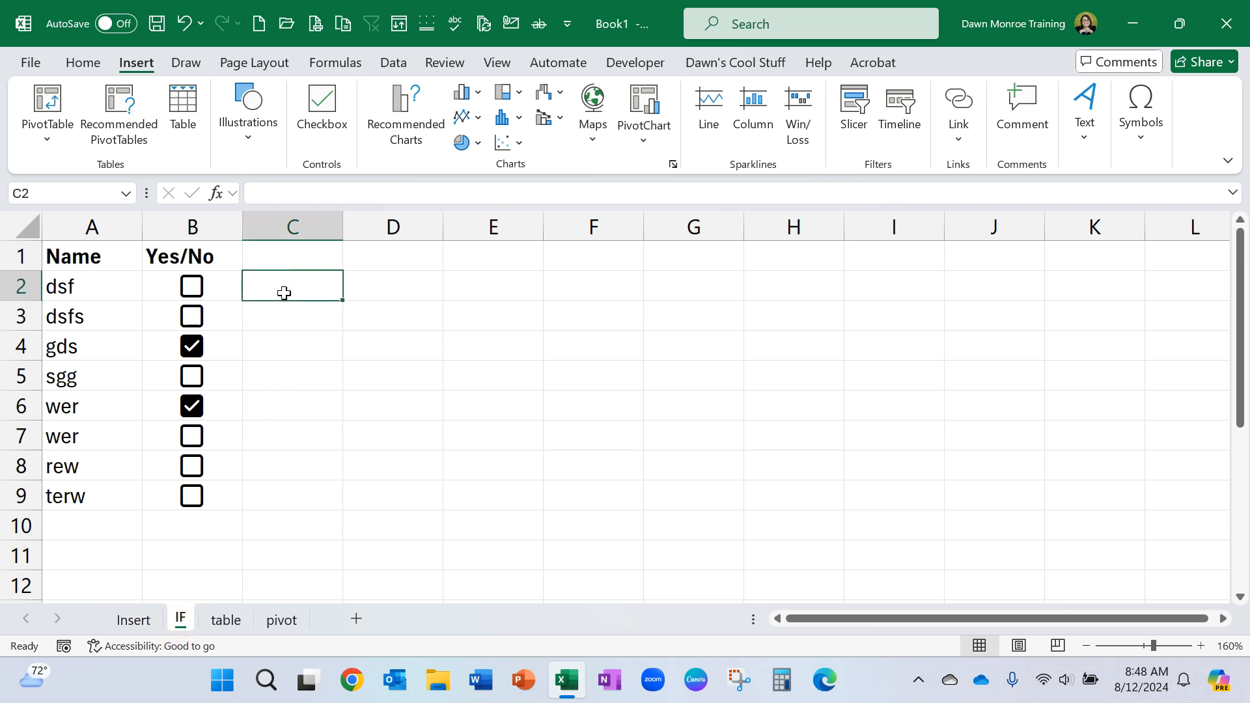
type("=if")
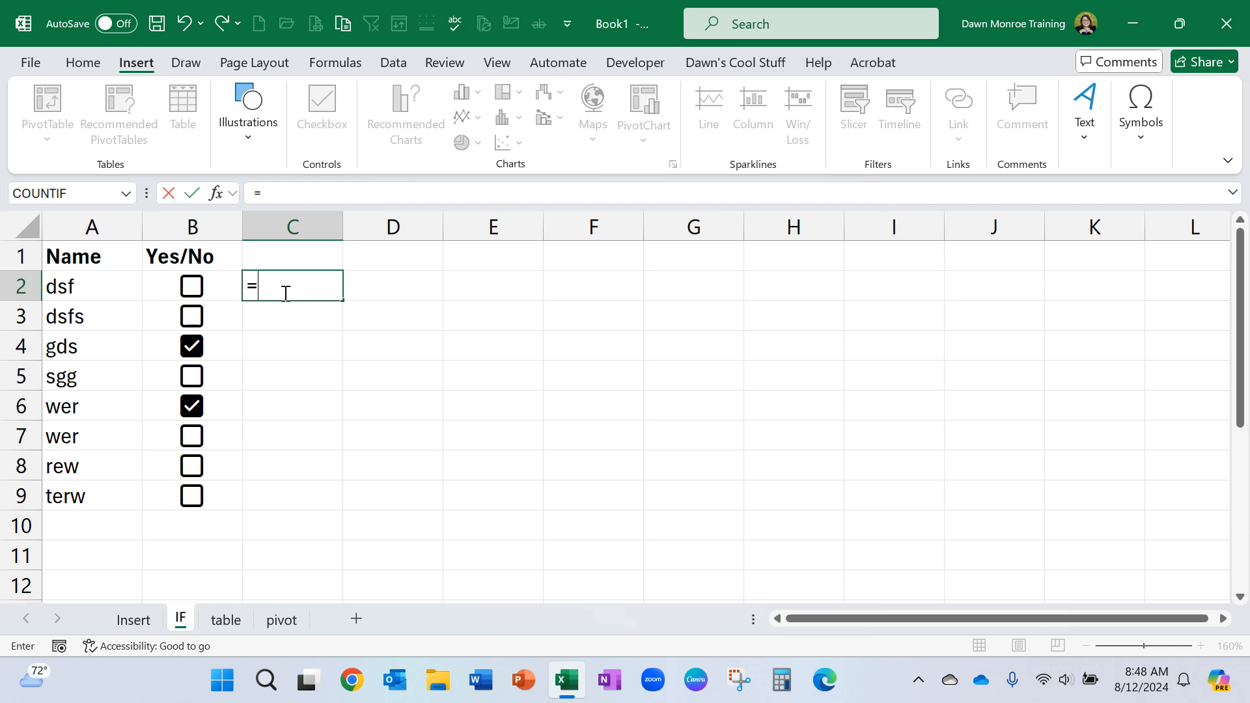
key("Tab")
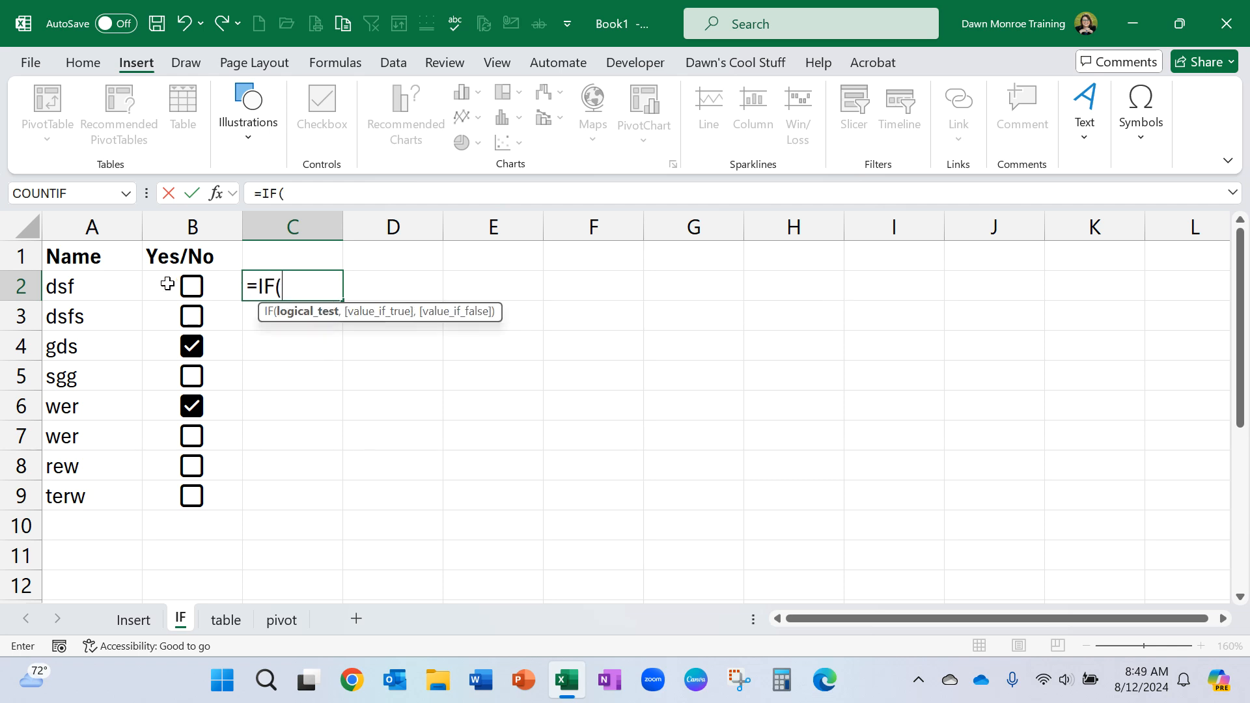
left_click(166, 283)
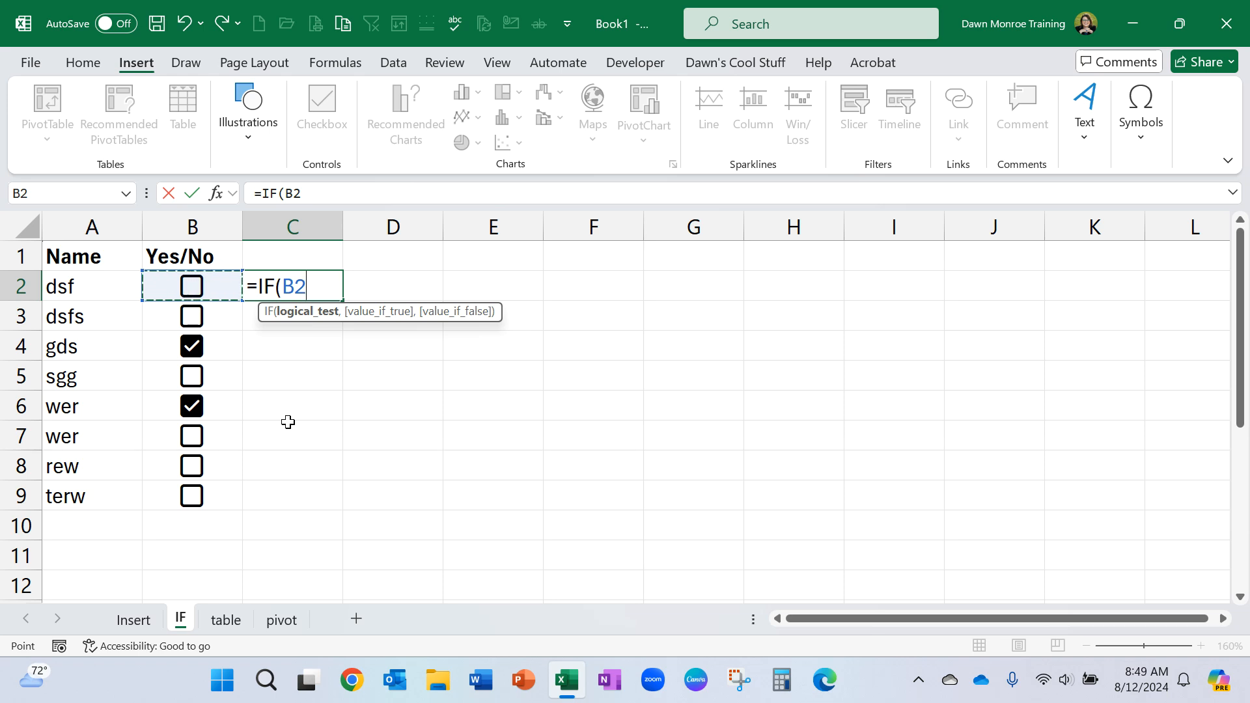
type("=TRUE,")
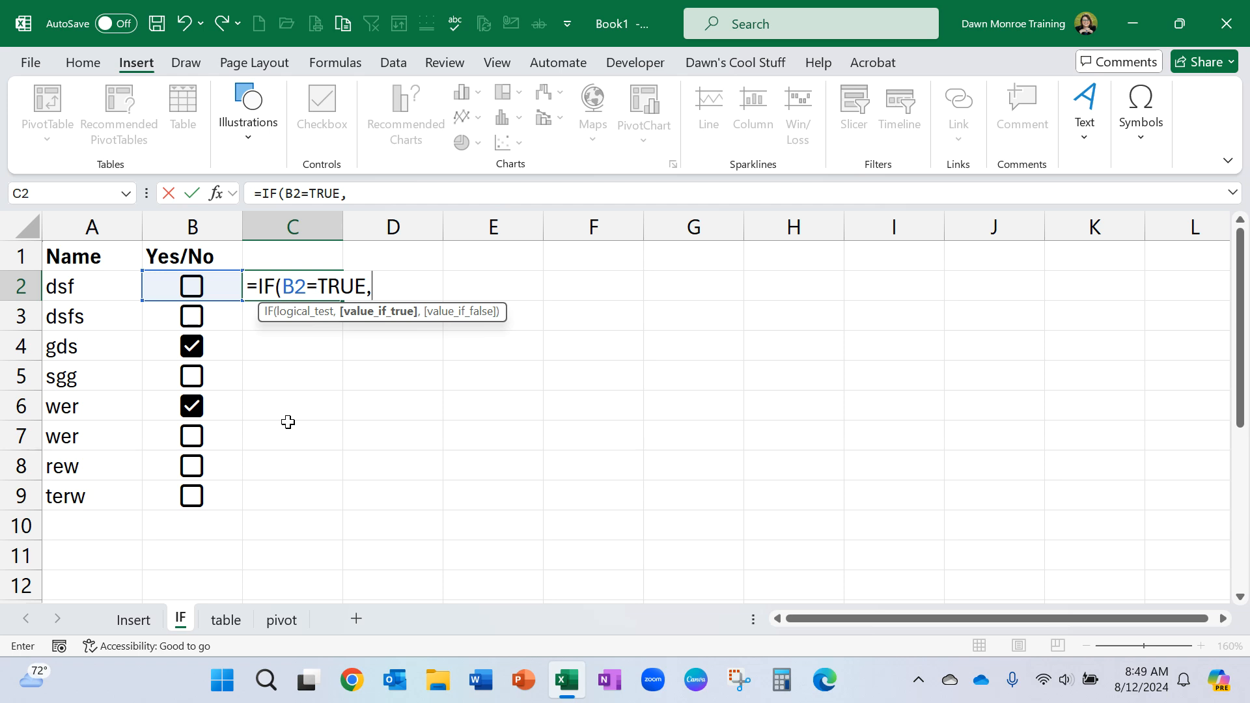
type("100,0)")
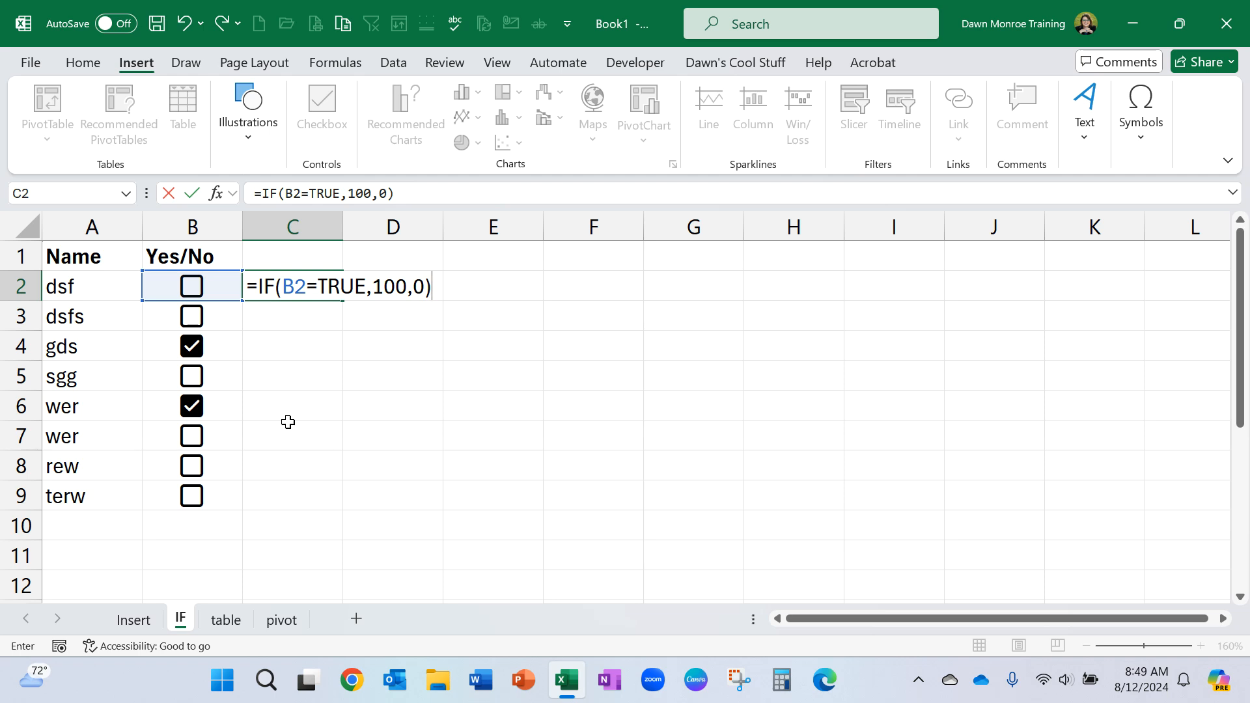
key("Return")
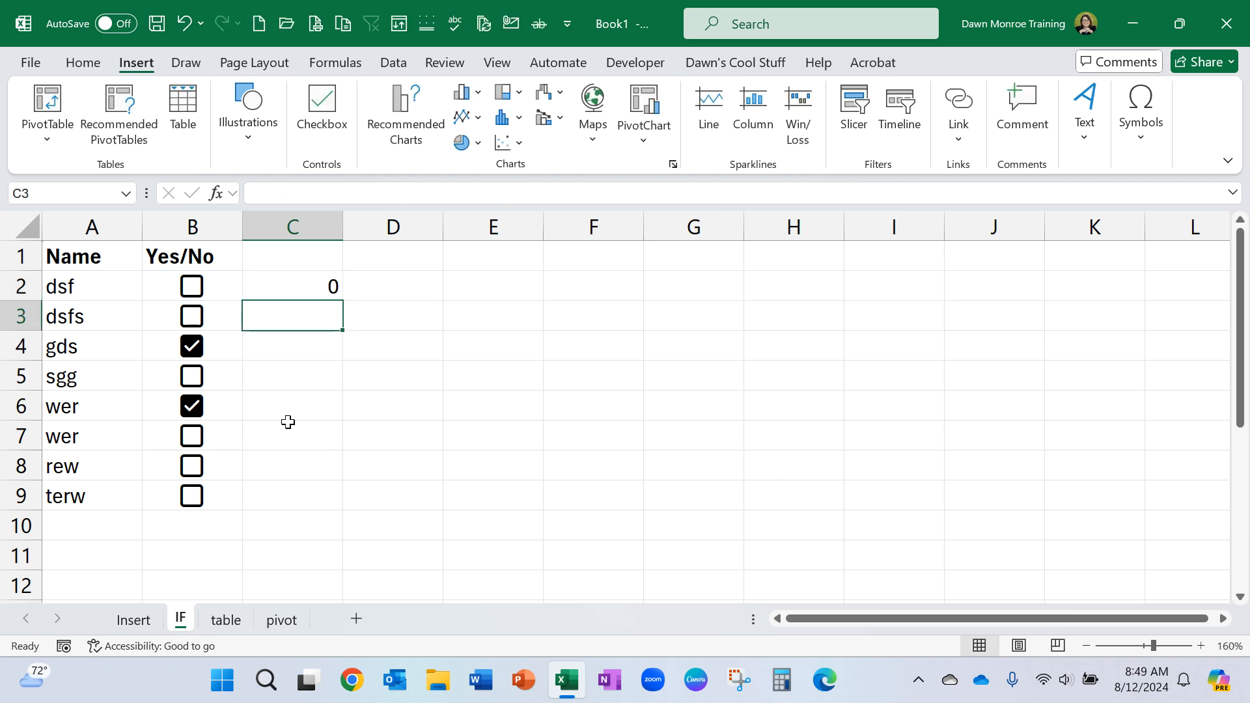
Fill the C2 formula down through C9 and test it by checking the box in B2 and unchecking the one in B4.
left_click(333, 294)
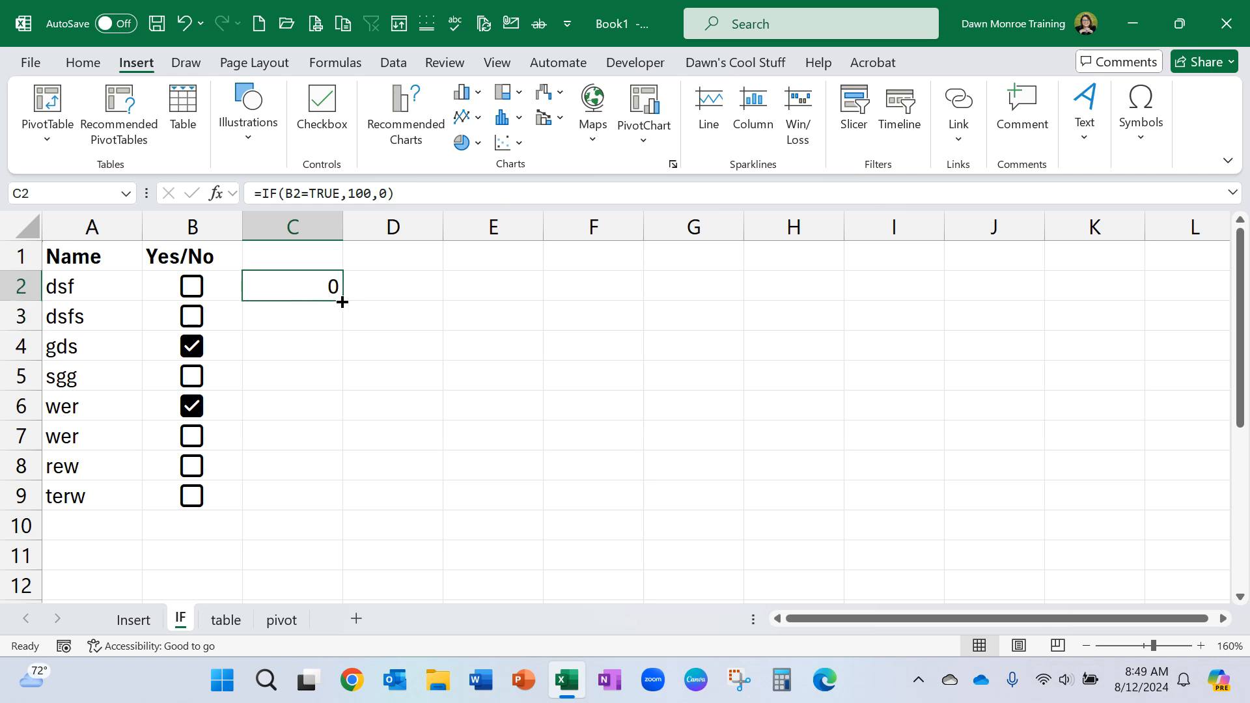
double_click(343, 302)
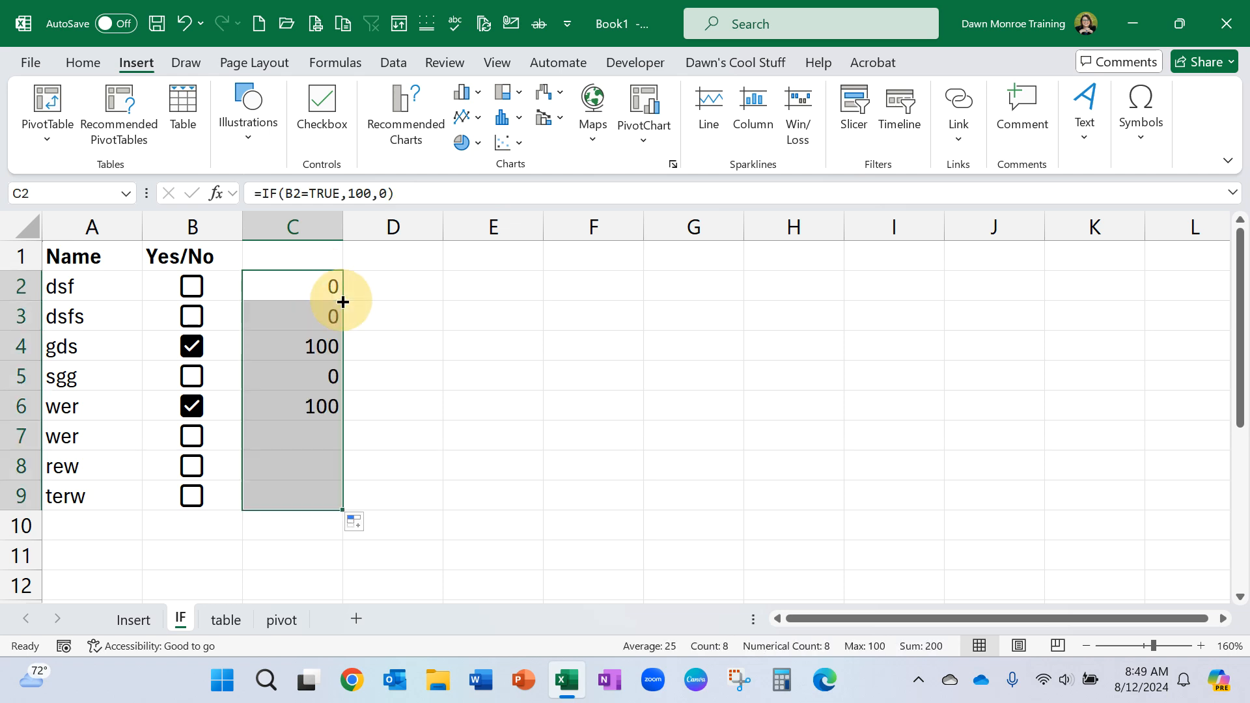
left_click(305, 352)
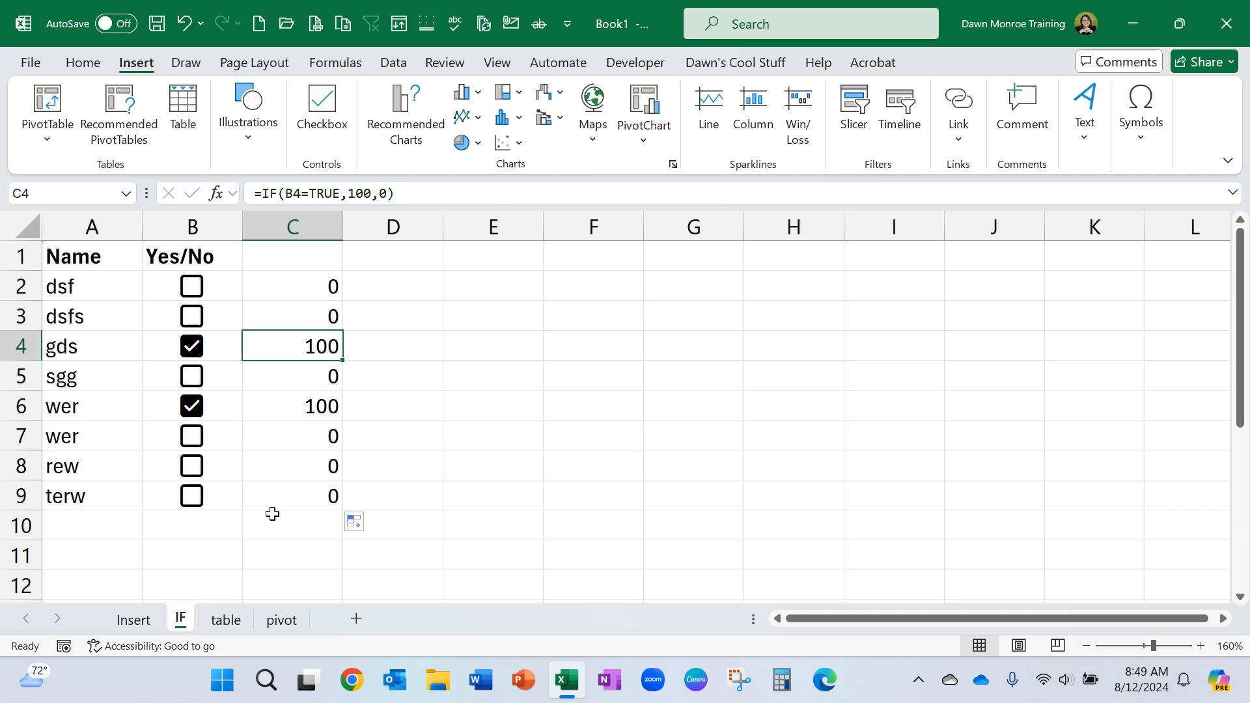
left_click(191, 293)
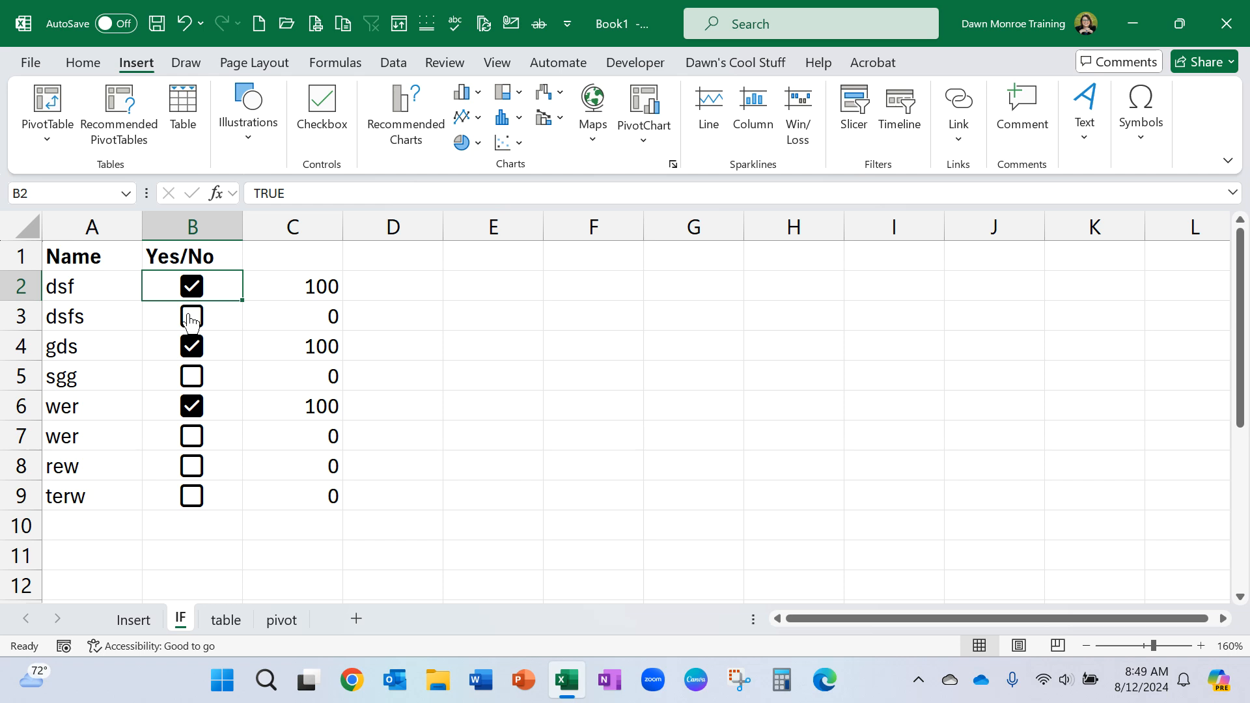
left_click(191, 348)
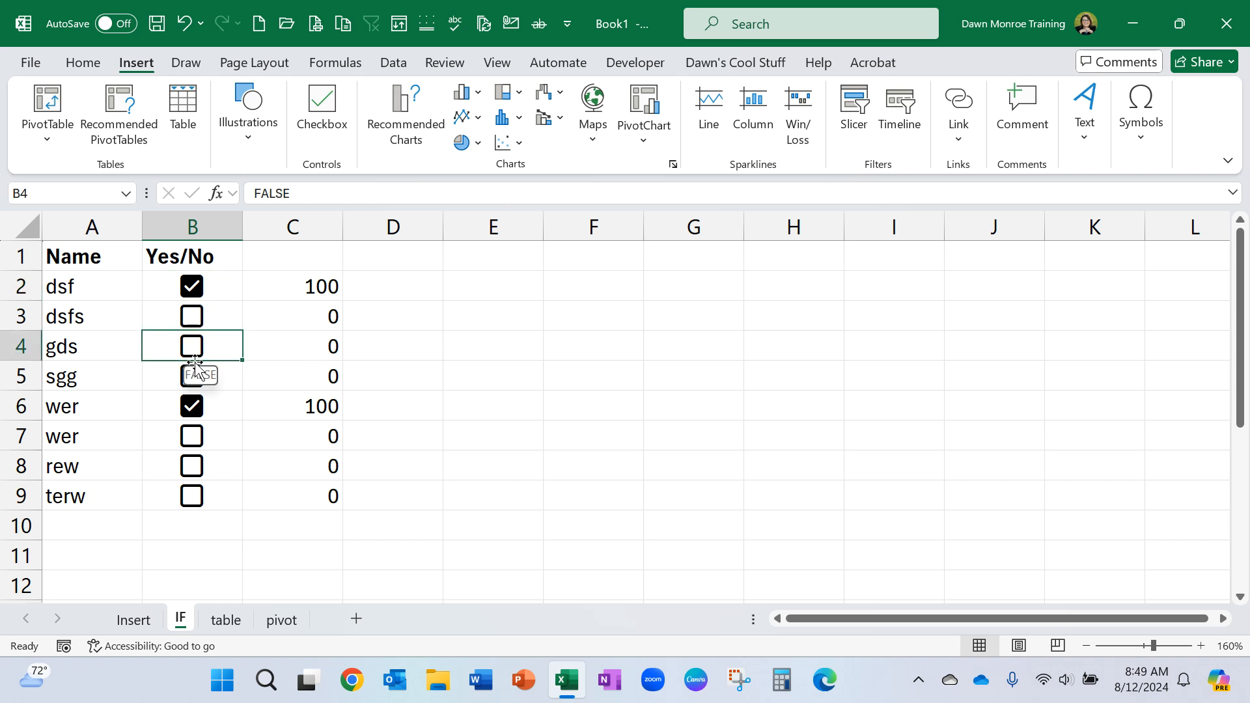
On the table sheet, inspect the formula behind the Yes/No total in cell B10 without changing it.
left_click(228, 621)
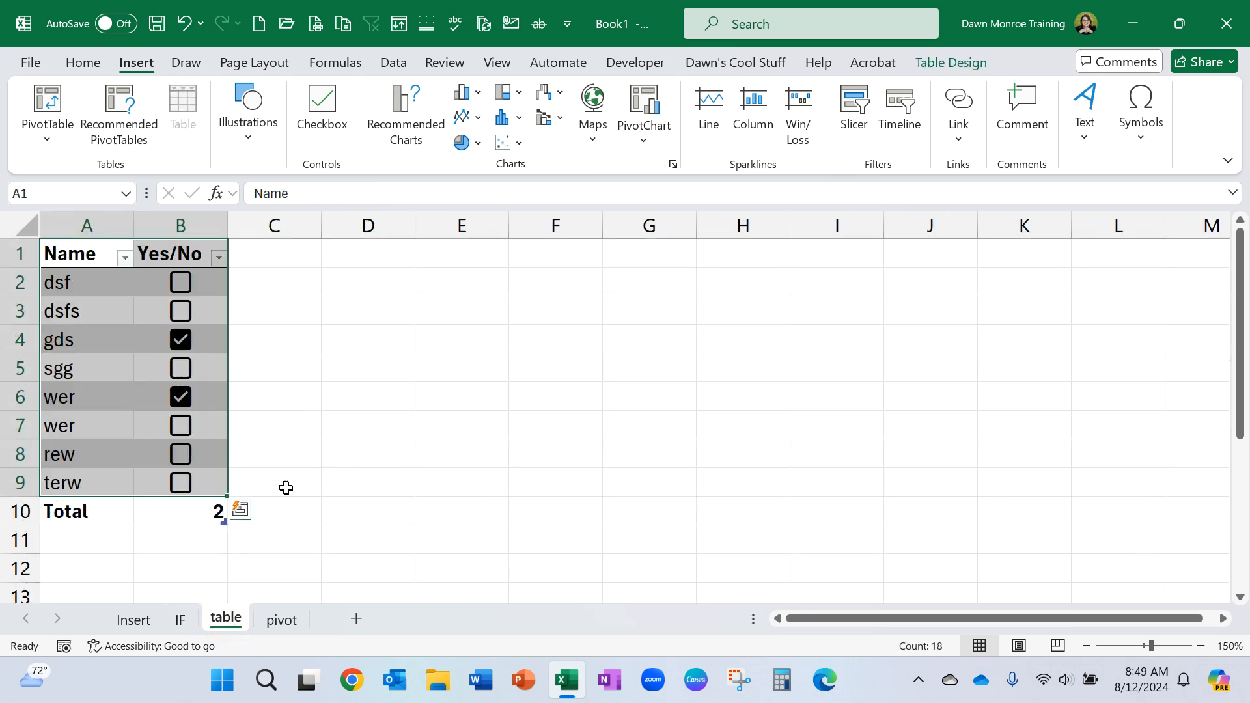
left_click(188, 519)
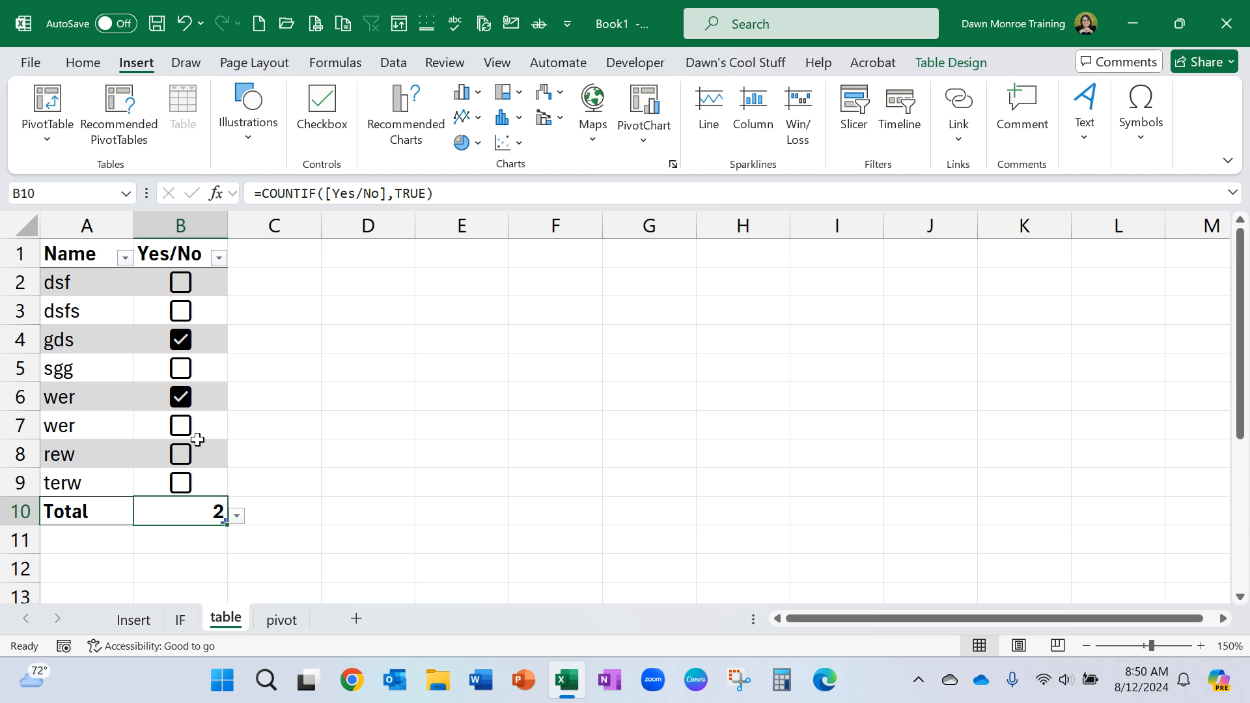
left_click(200, 512)
double_click(199, 512)
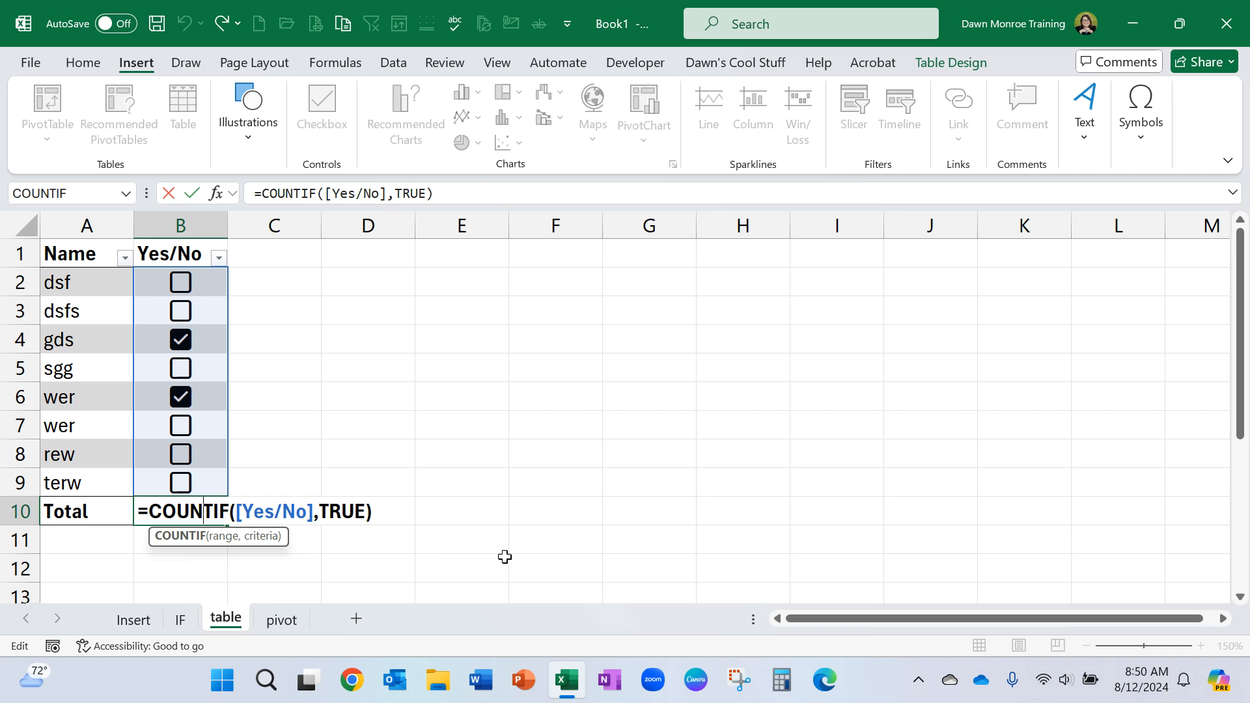
key("ctrl+Return")
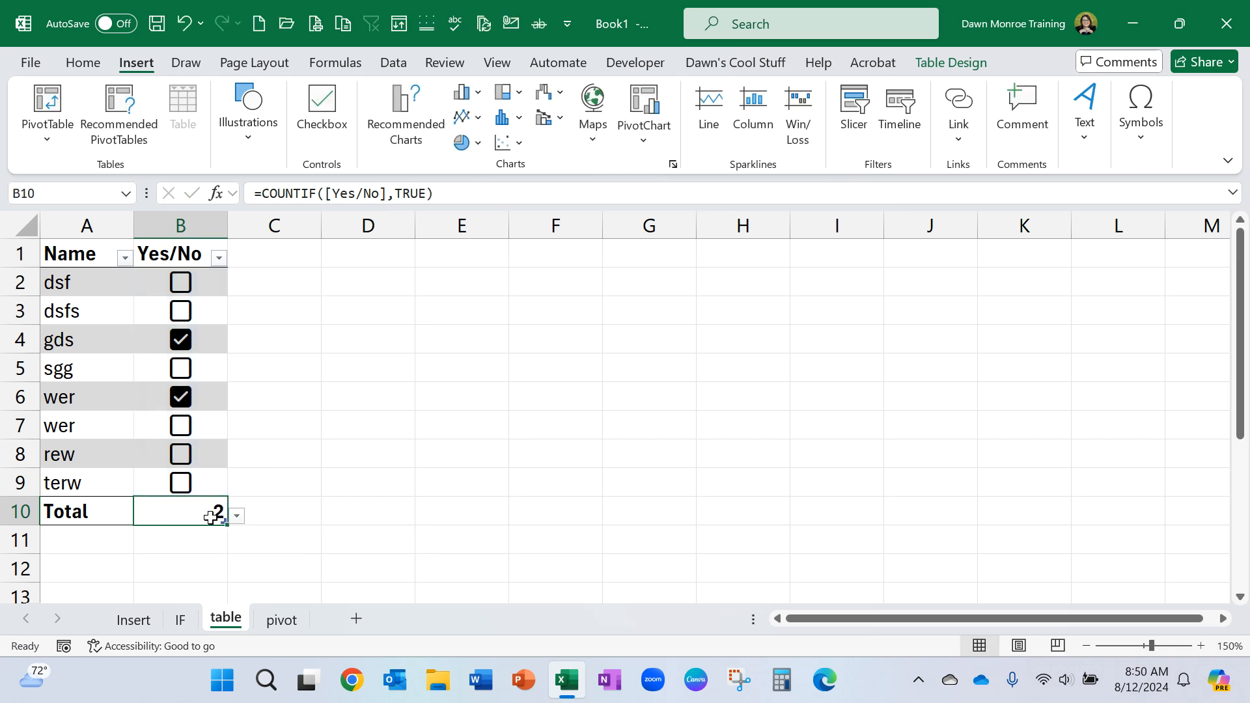
View the available Format as Table styles from a cell inside the table, without applying one.
left_click(210, 397)
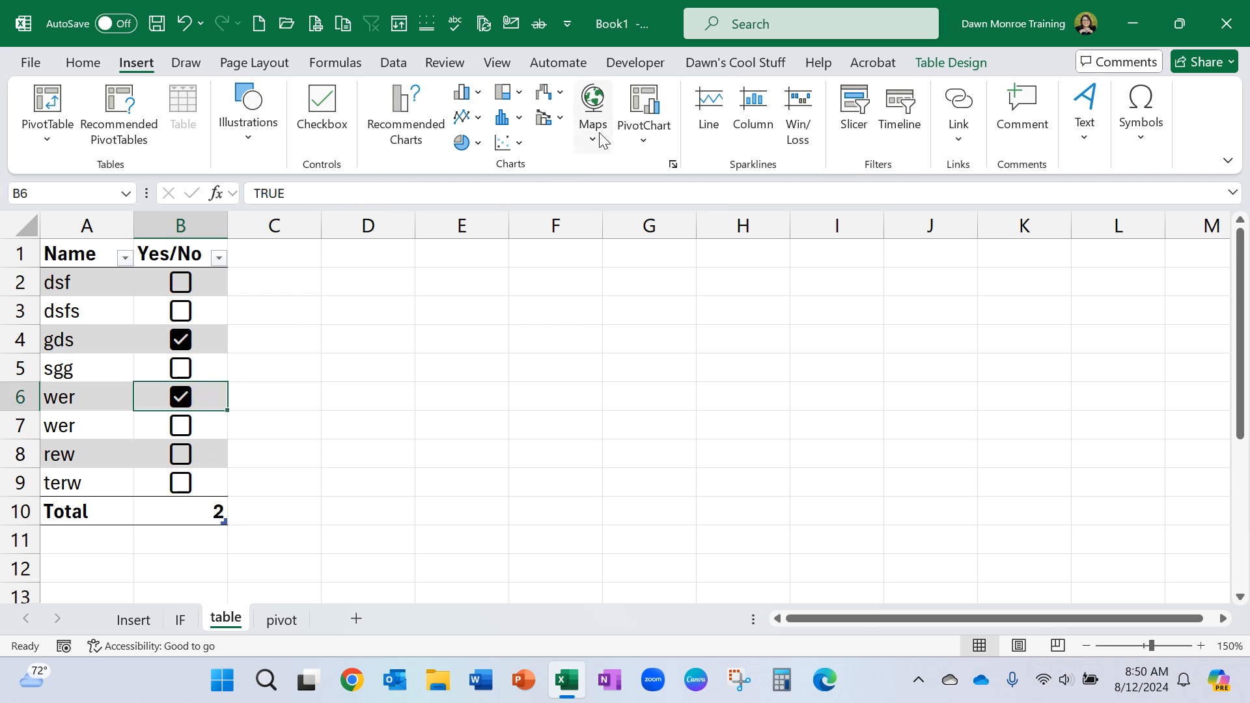
left_click(124, 62)
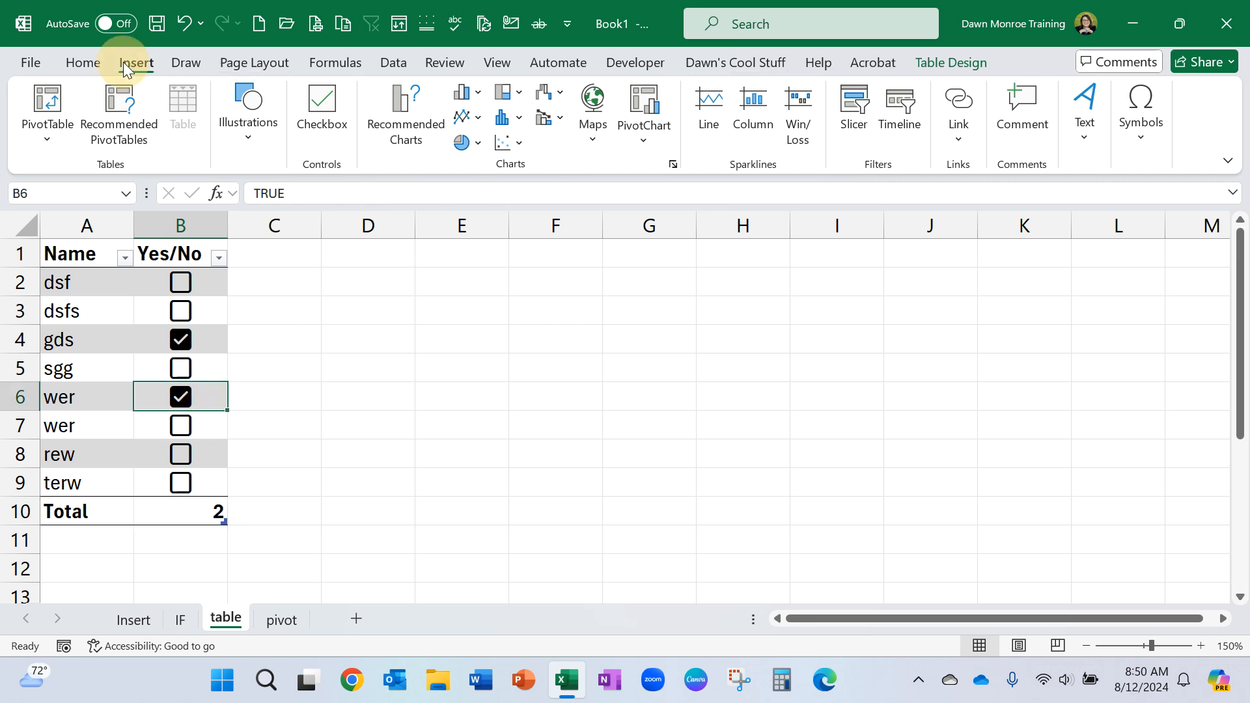
left_click(91, 61)
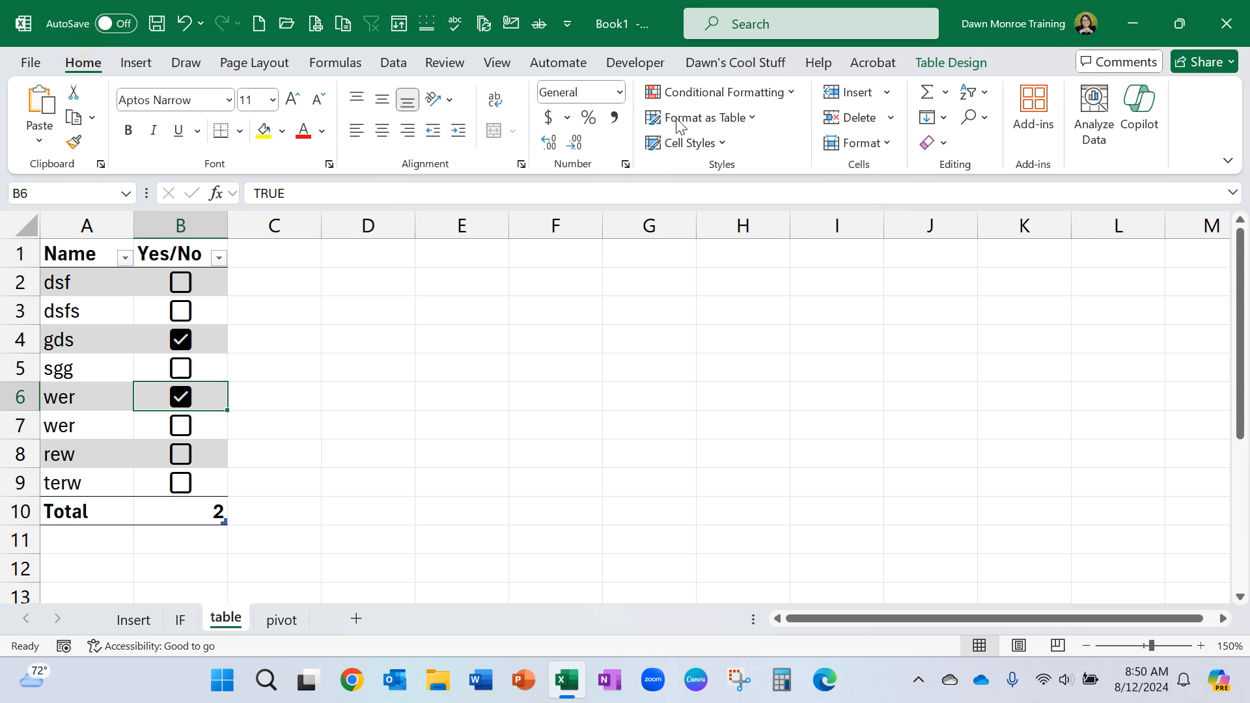
left_click(752, 117)
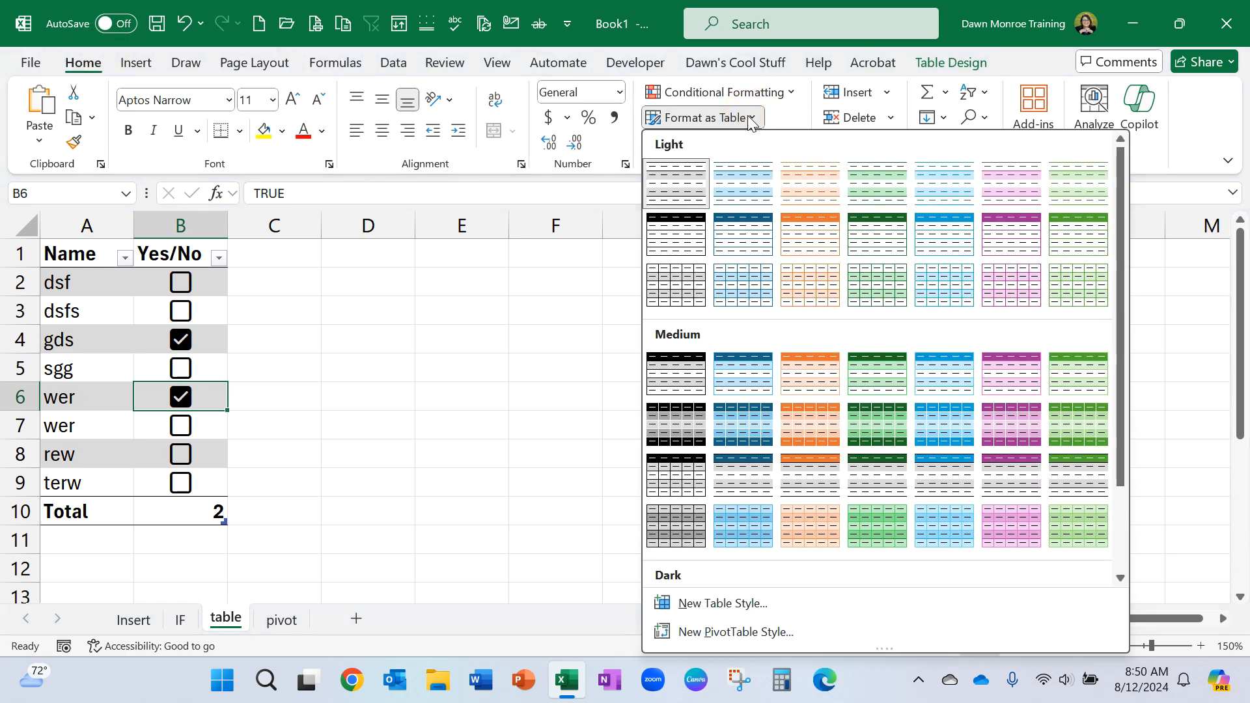
left_click(752, 118)
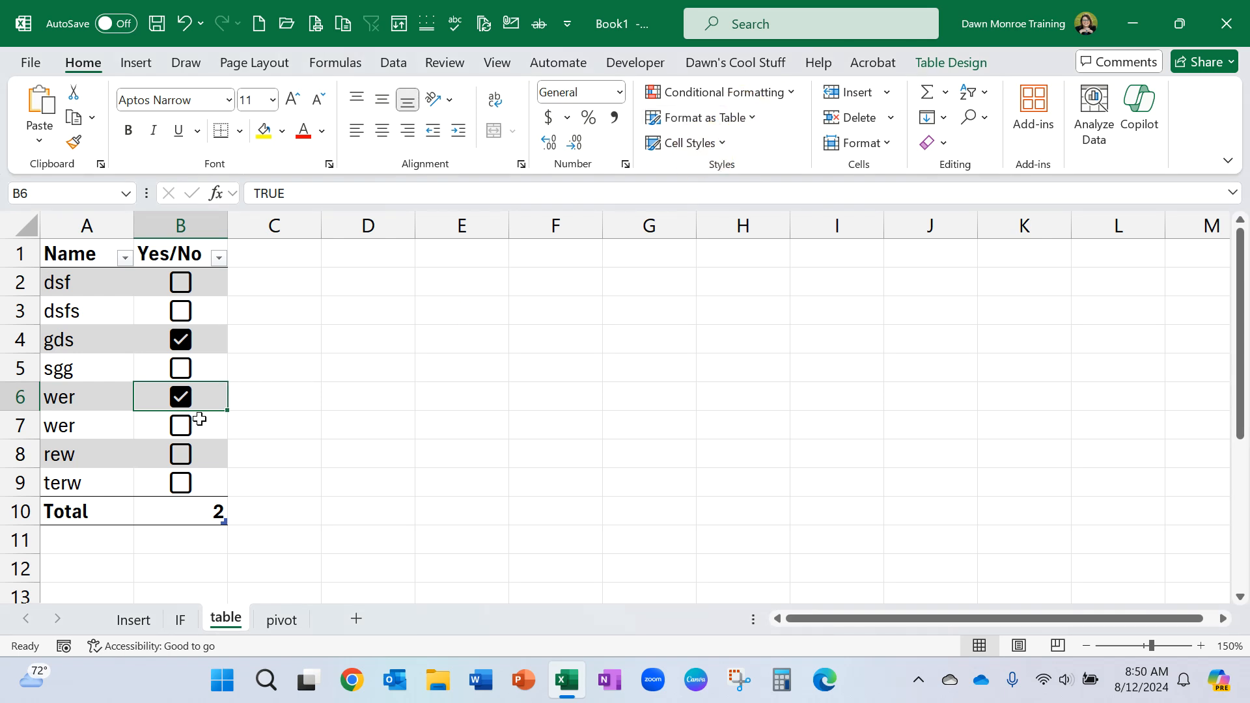
Turn the table's total row off and back on.
left_click(959, 62)
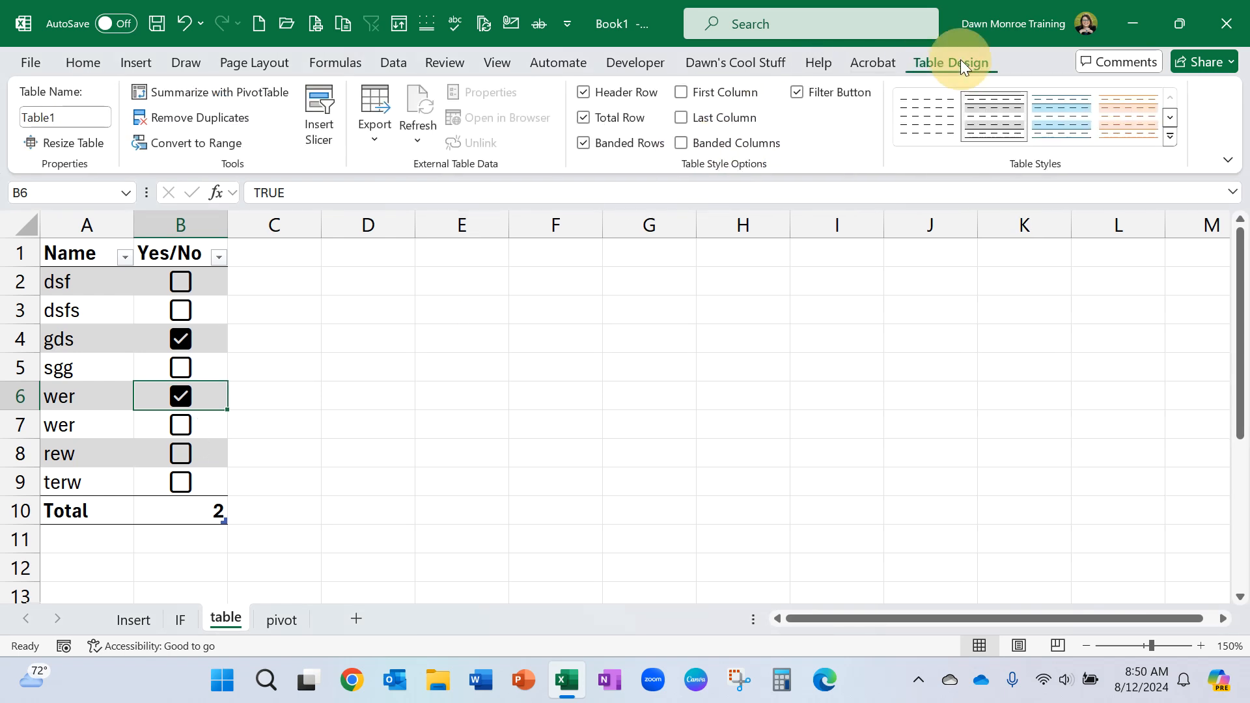
left_click(585, 119)
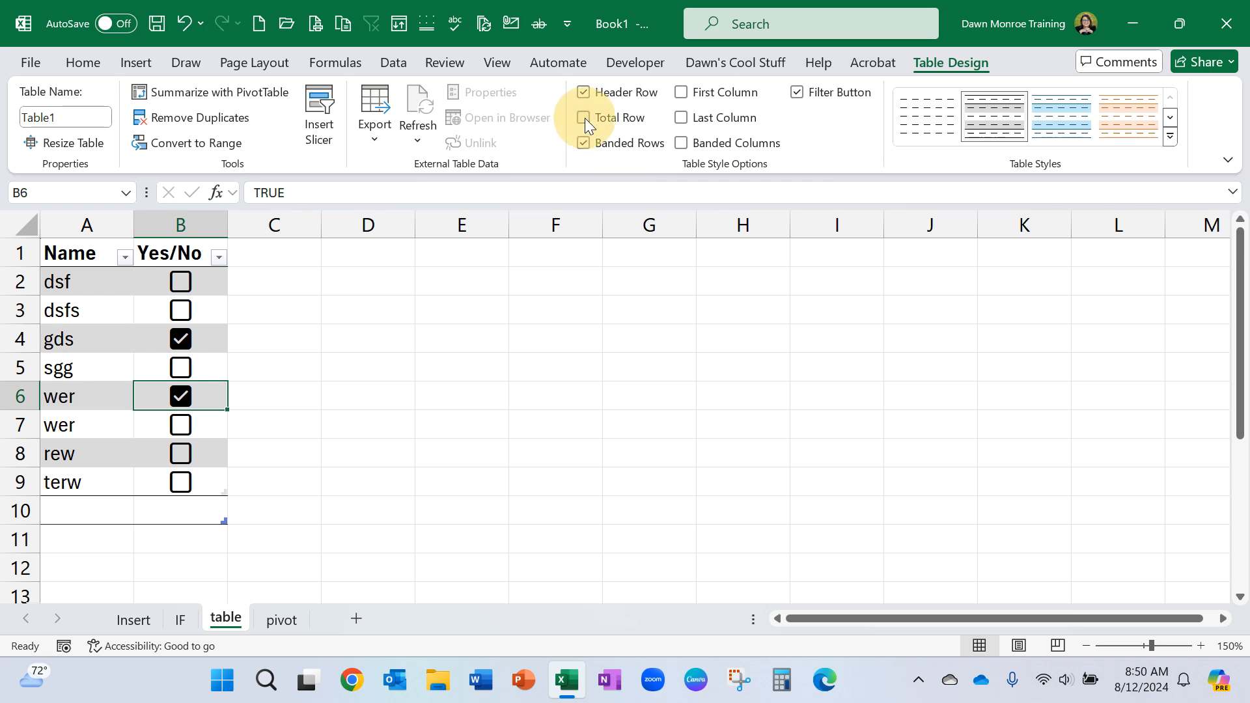
left_click(584, 119)
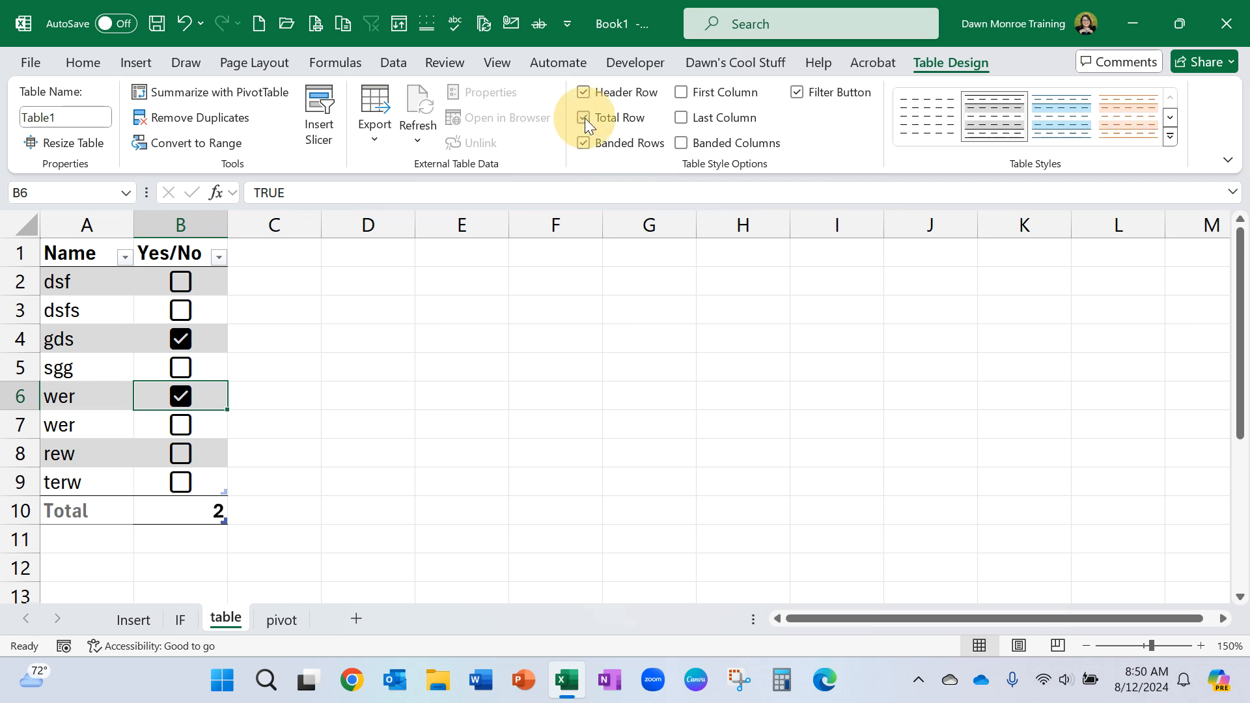
Set the total row's function for the Yes/No column in B10 to Count.
left_click(173, 510)
left_click(237, 516)
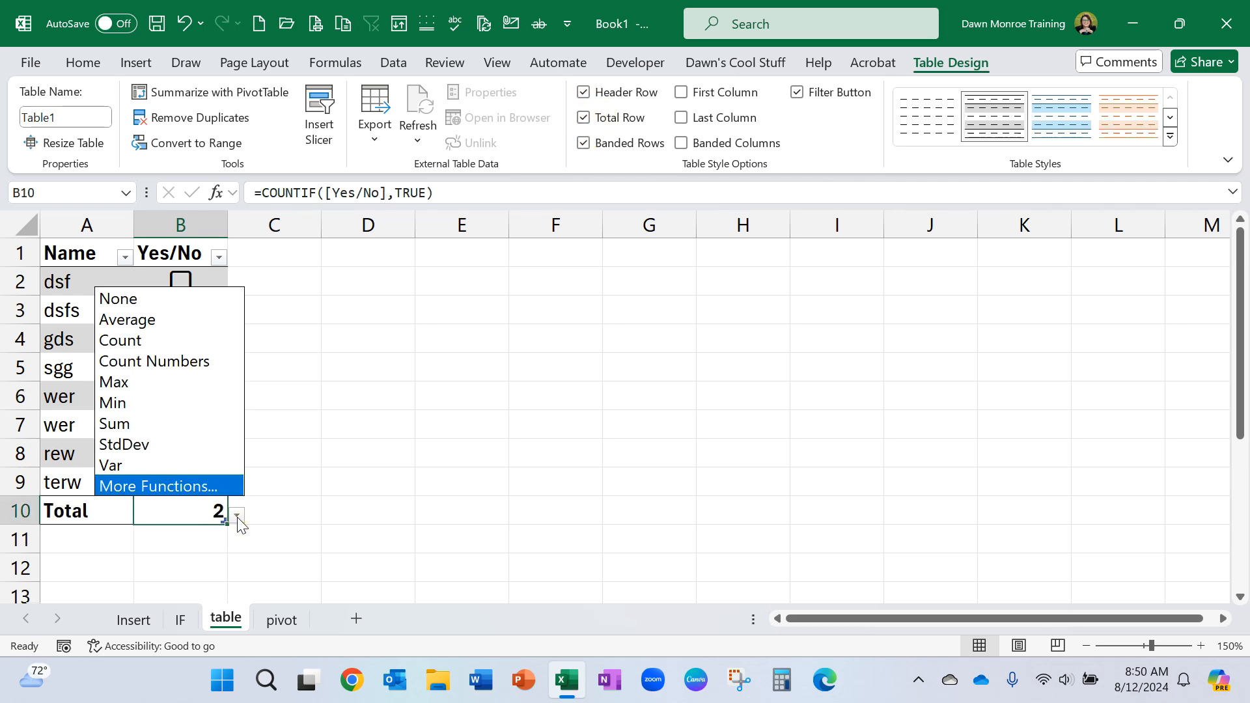
left_click(194, 344)
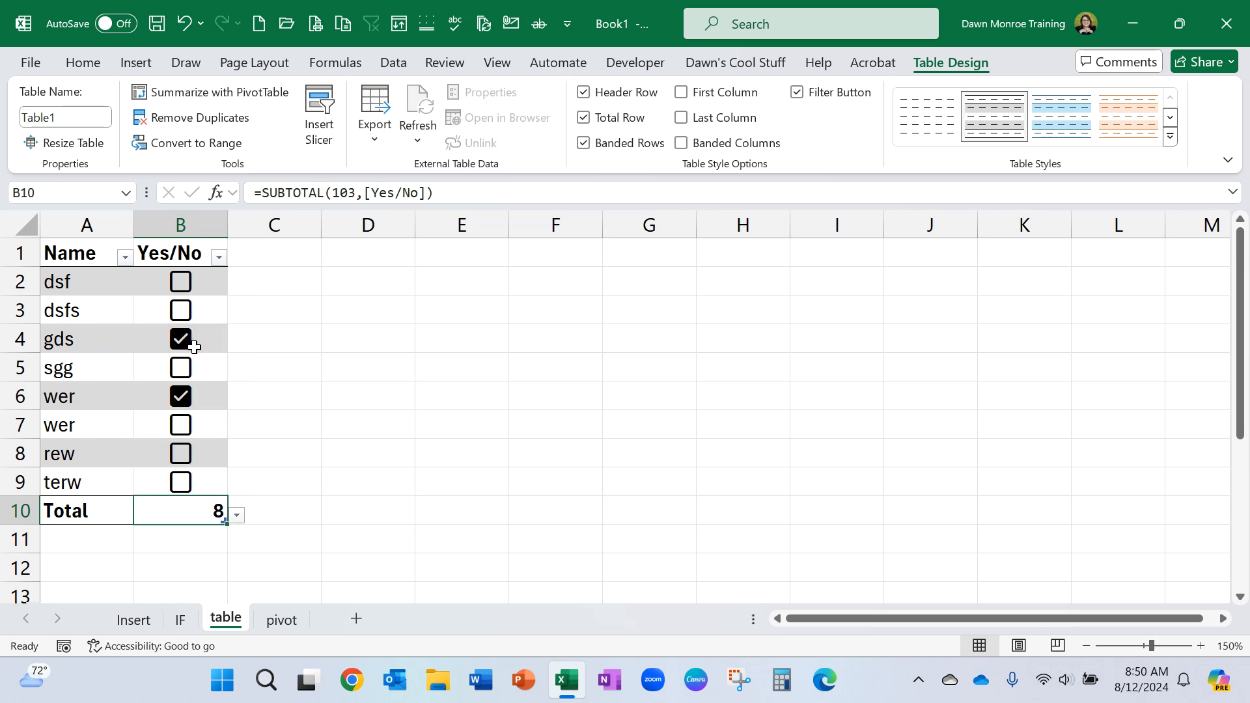
Replace the Yes/No total's function in B10 with COUNTIF, chosen from the additional functions for the total row.
left_click(238, 515)
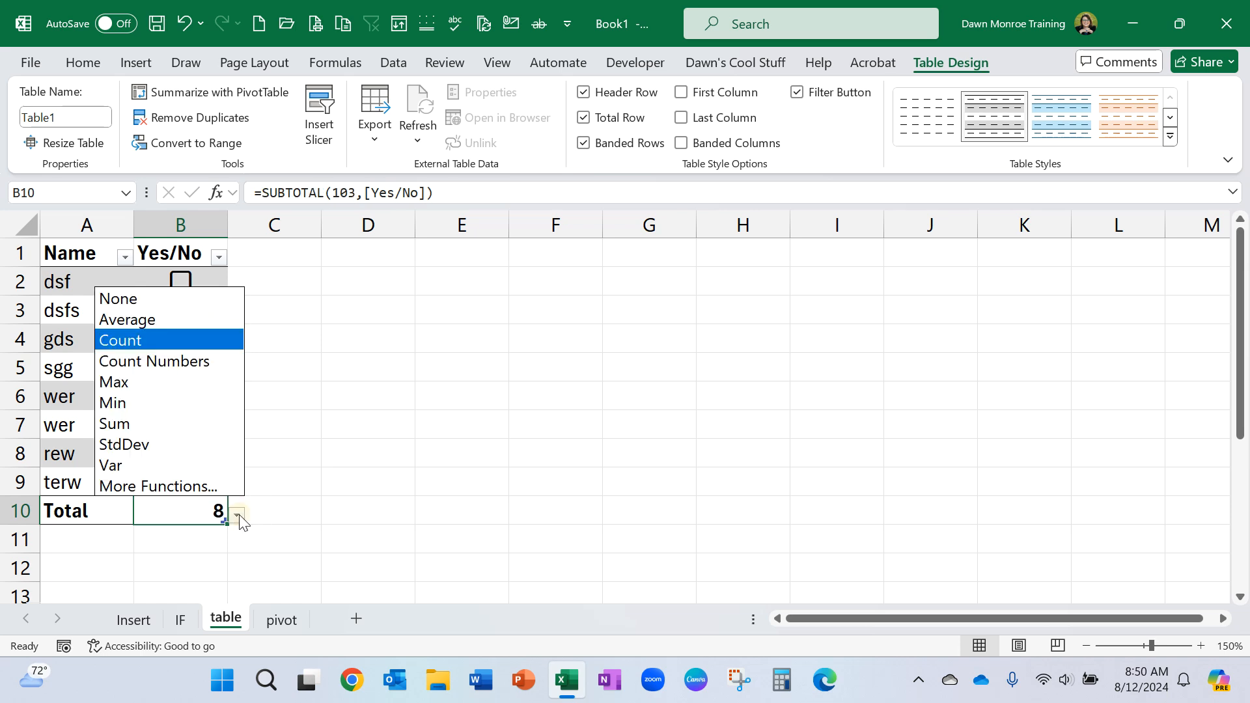
left_click(188, 487)
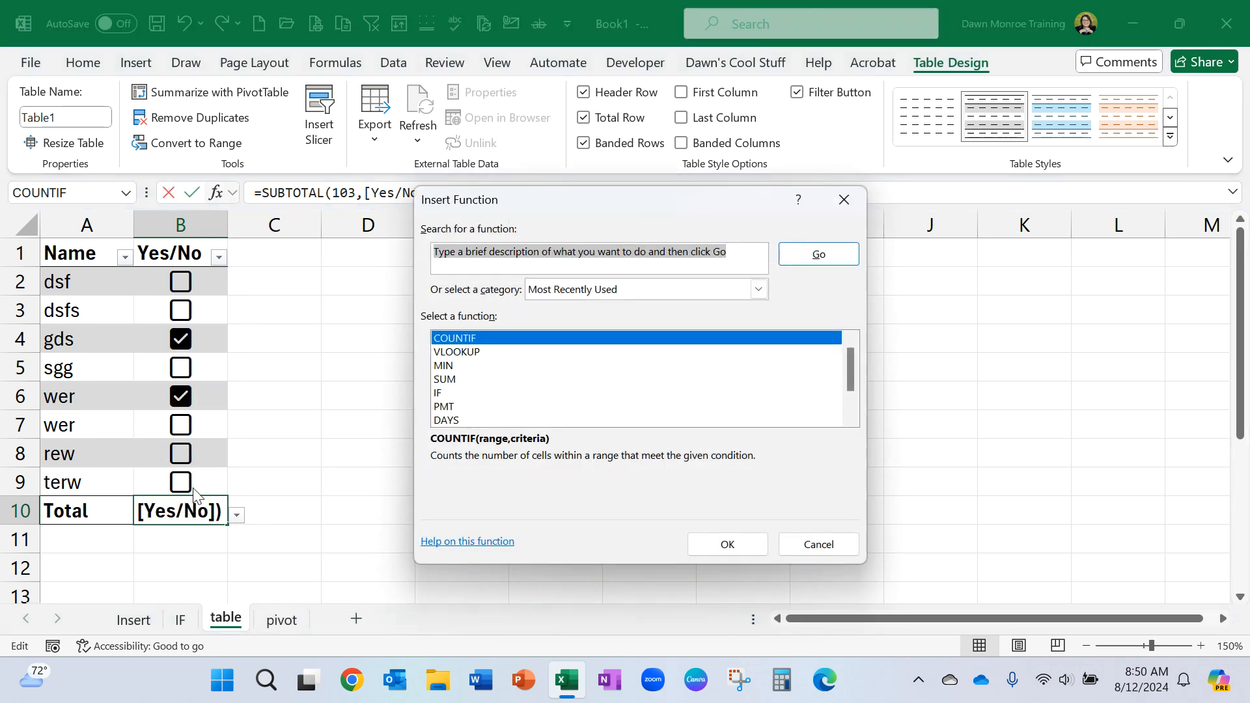
type("countif")
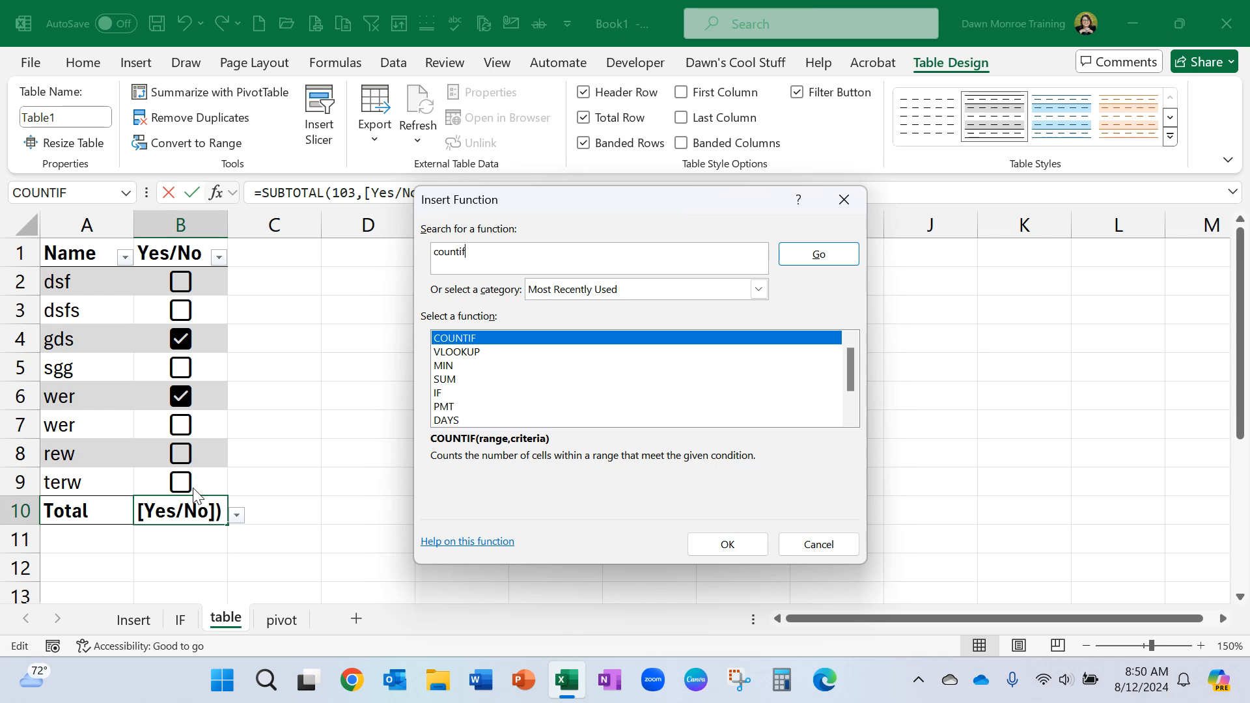
key("Tab")
left_click(467, 338)
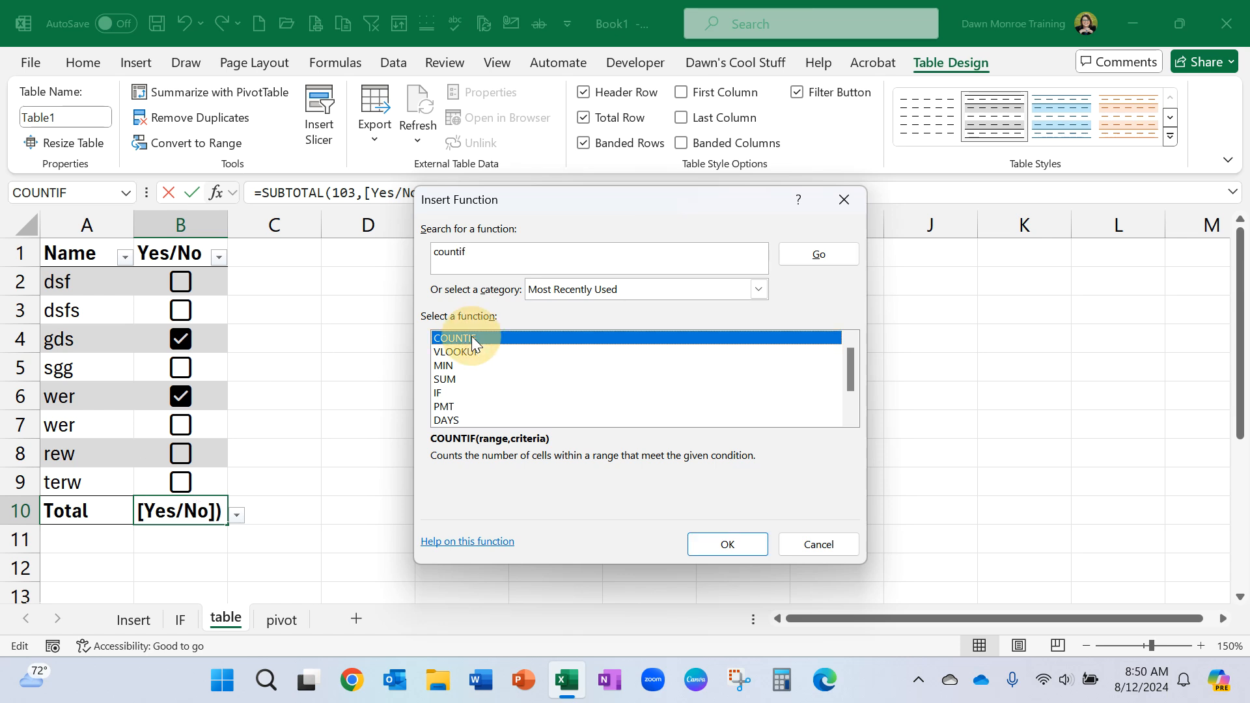
left_click(717, 543)
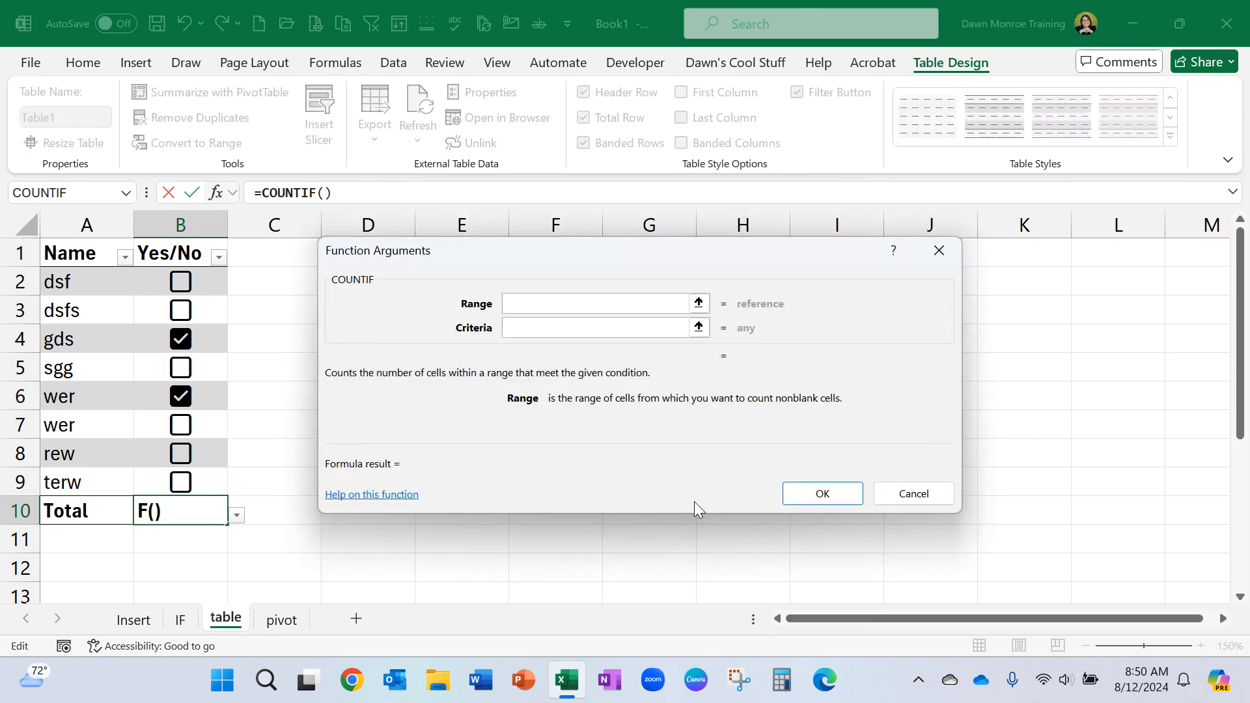
Set COUNTIF's range to the Yes/No column's checkboxes (B2:B9) and its criteria to TRUE, and apply the function.
left_click_drag(215, 272, 201, 478)
left_click(544, 328)
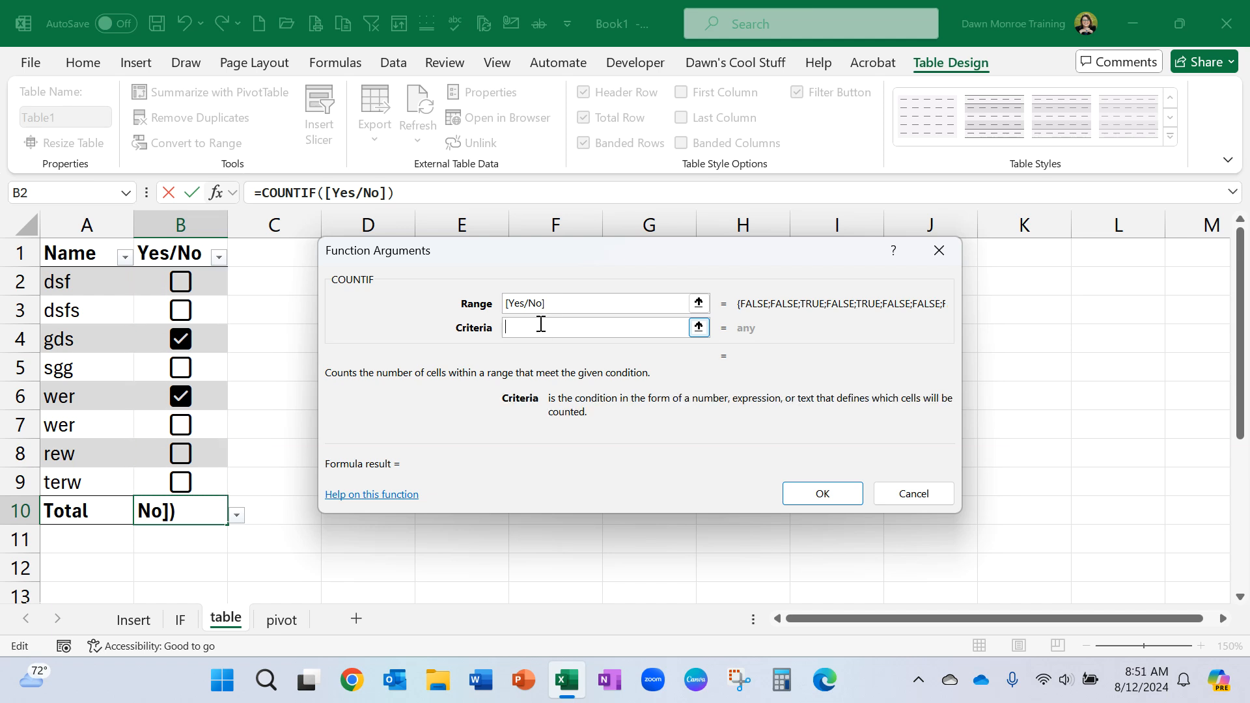
type("TRUE")
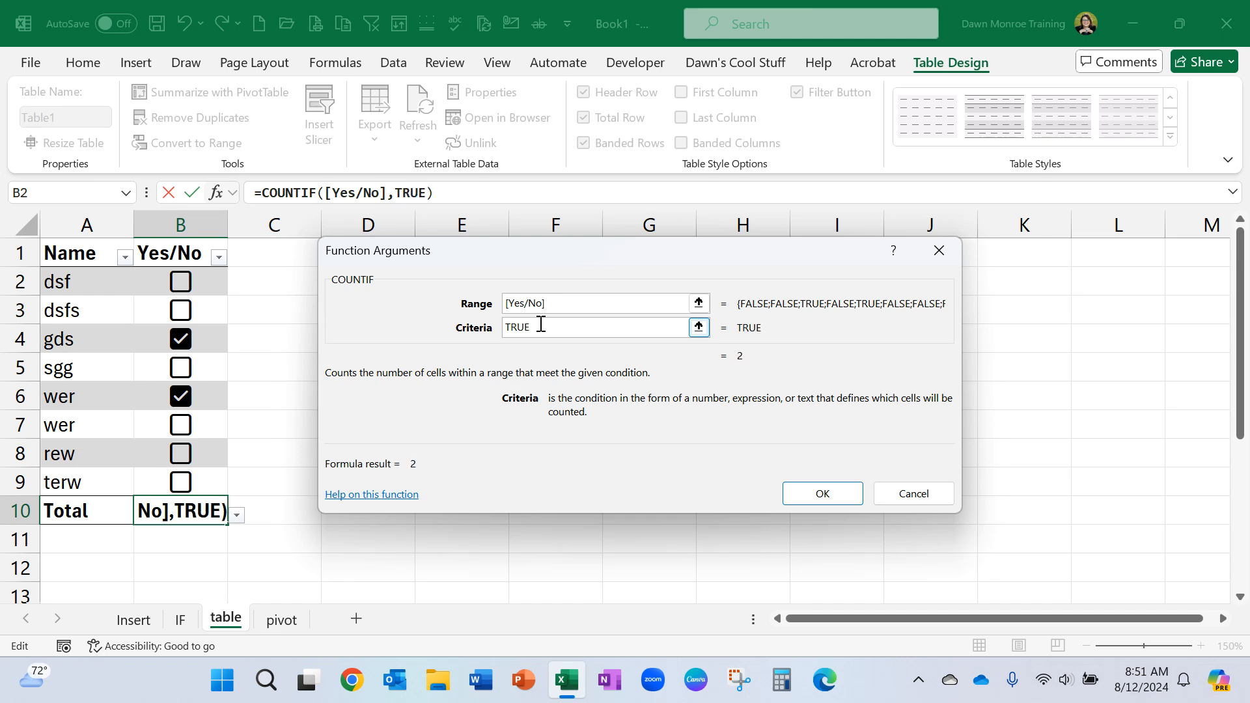
left_click(822, 494)
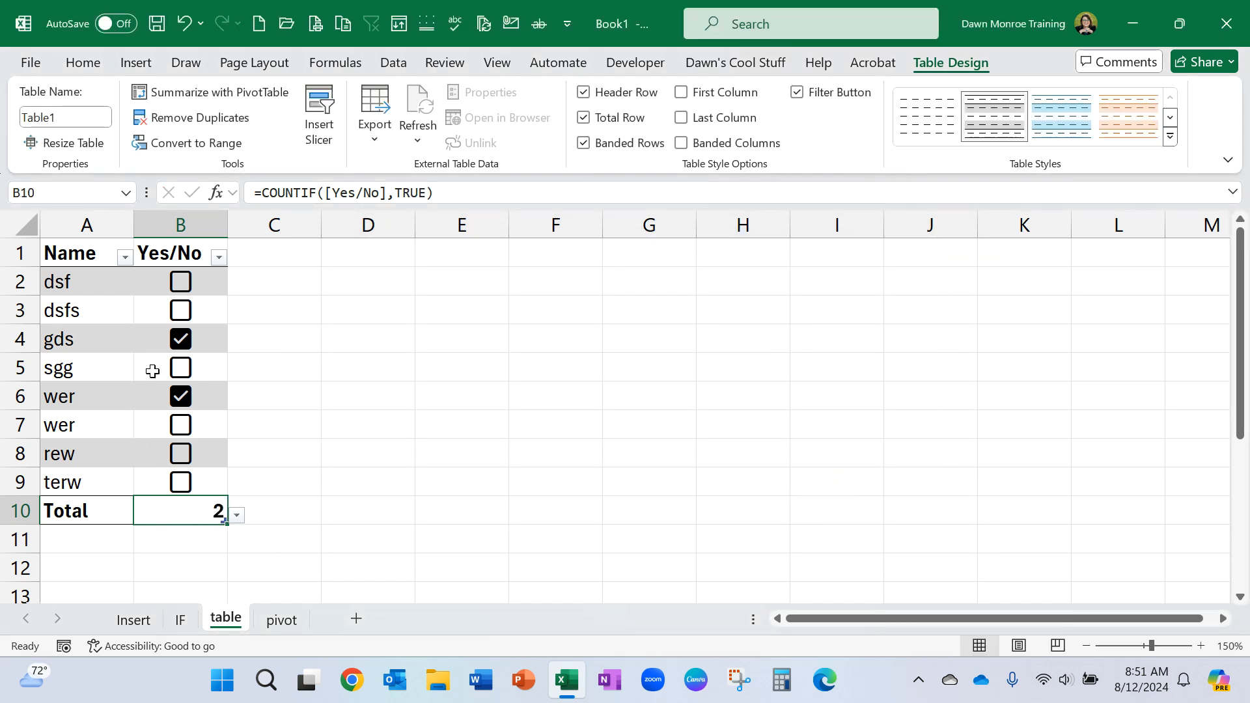
Tick the checkboxes in cells B2 and B7 of the table to test the total.
left_click(180, 283)
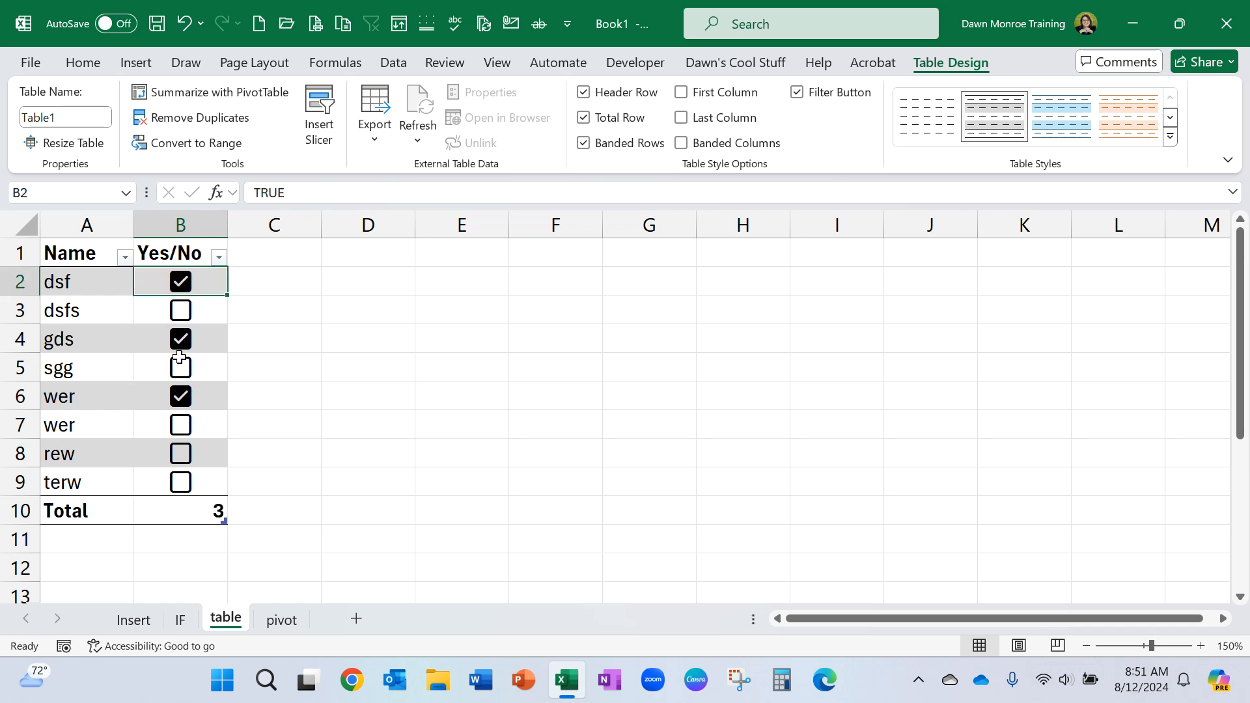
left_click(180, 424)
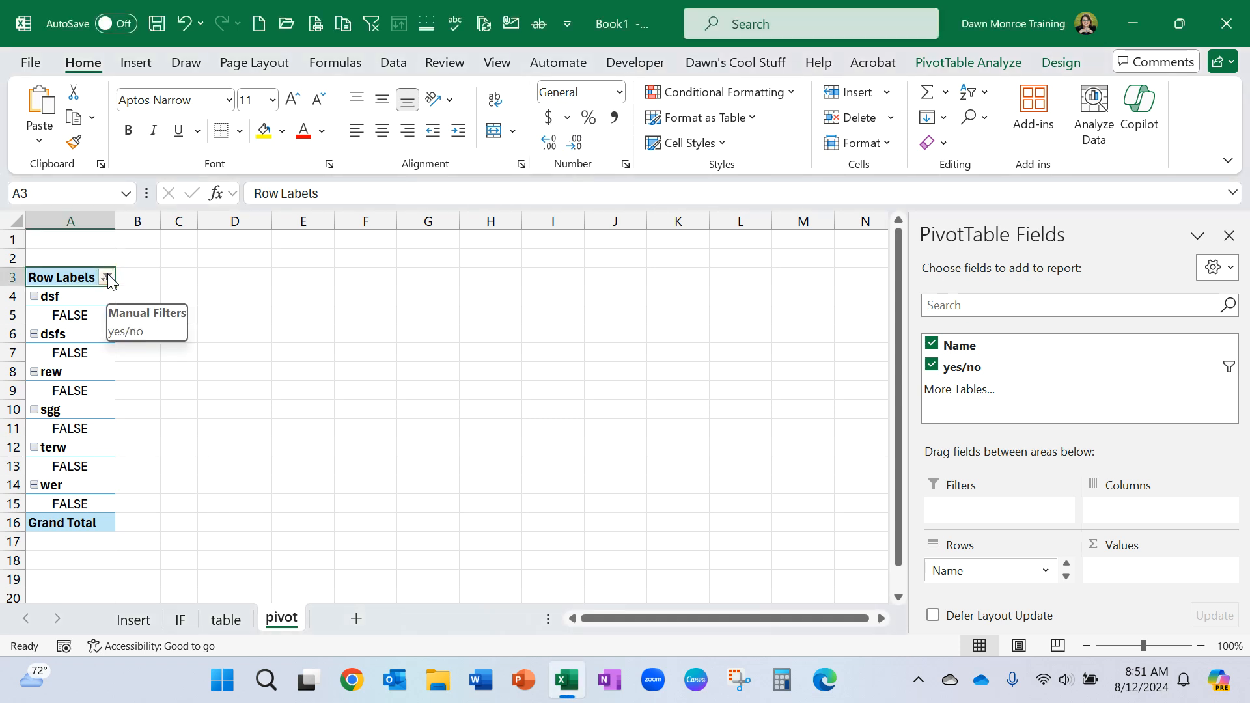
On the pivot sheet, filter the row labels by the yes/no field to show only TRUE.
left_click(1066, 576)
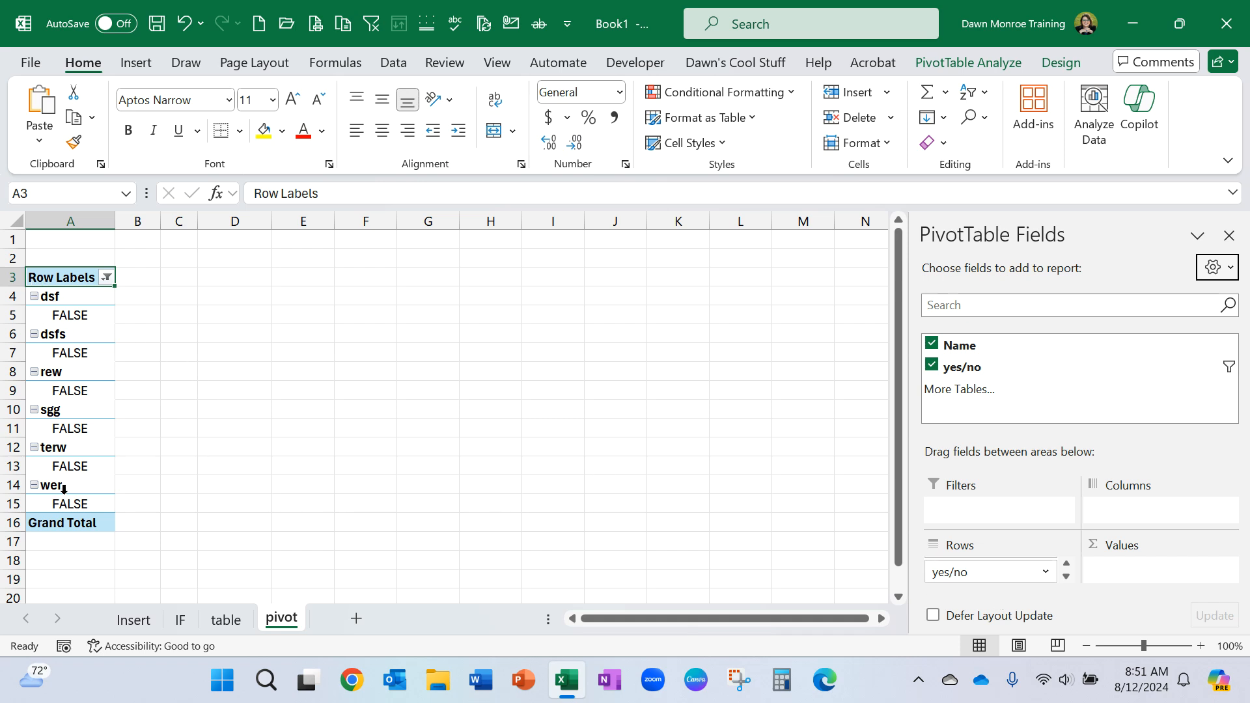
left_click(108, 278)
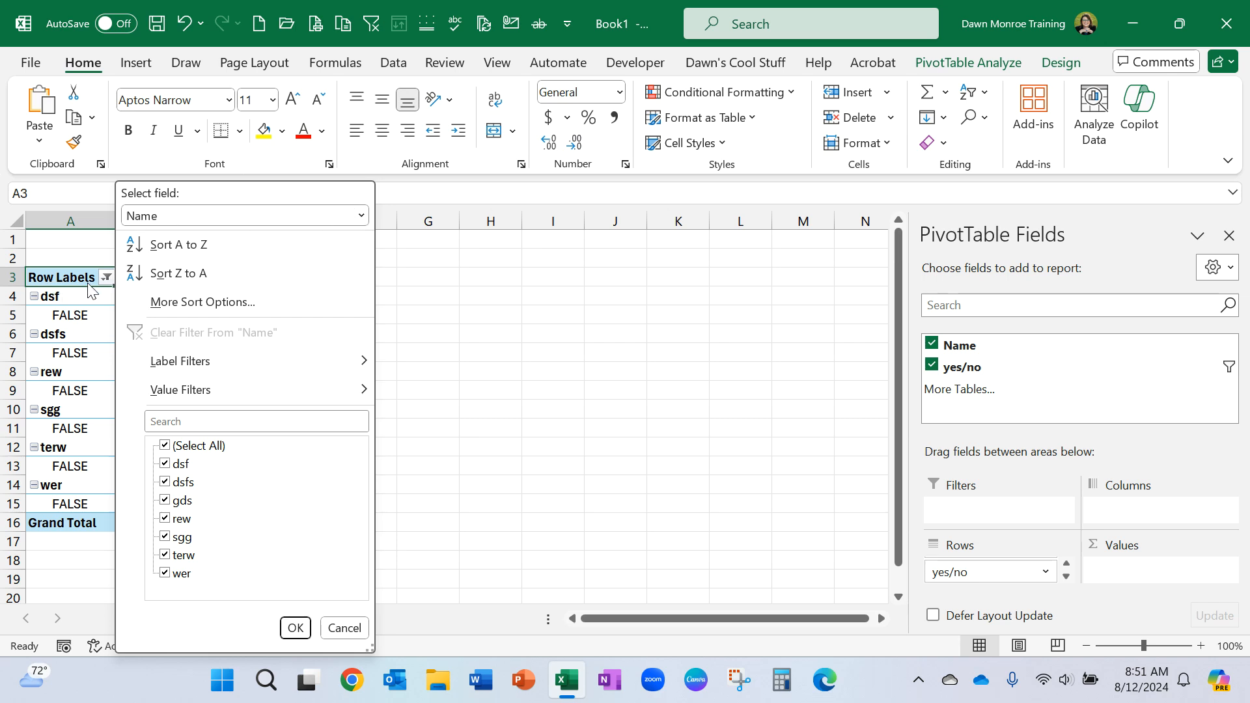
left_click(360, 217)
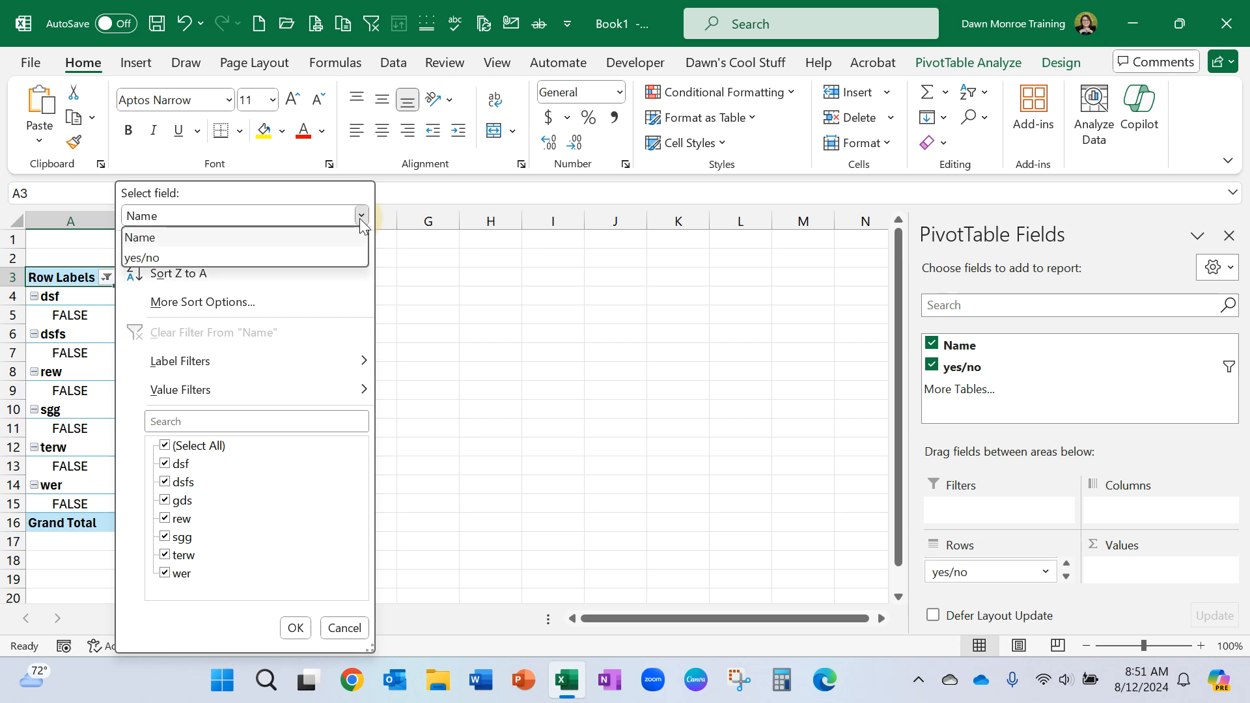
left_click(280, 258)
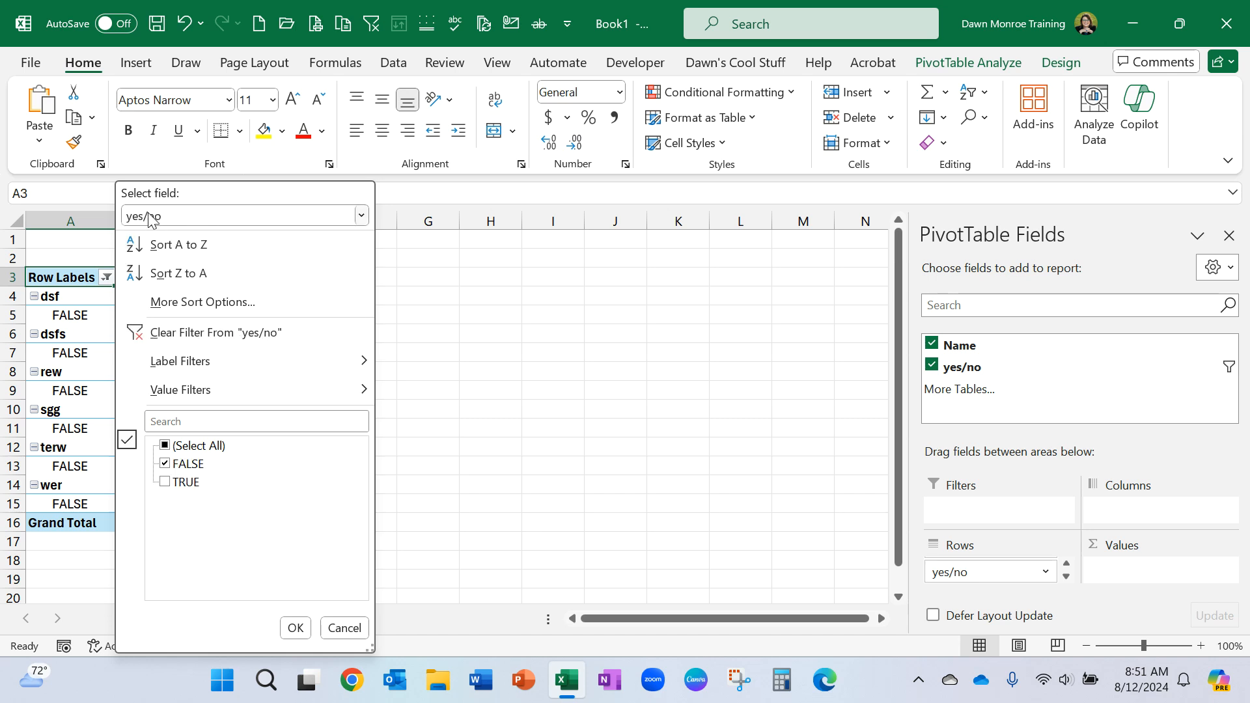
left_click(165, 465)
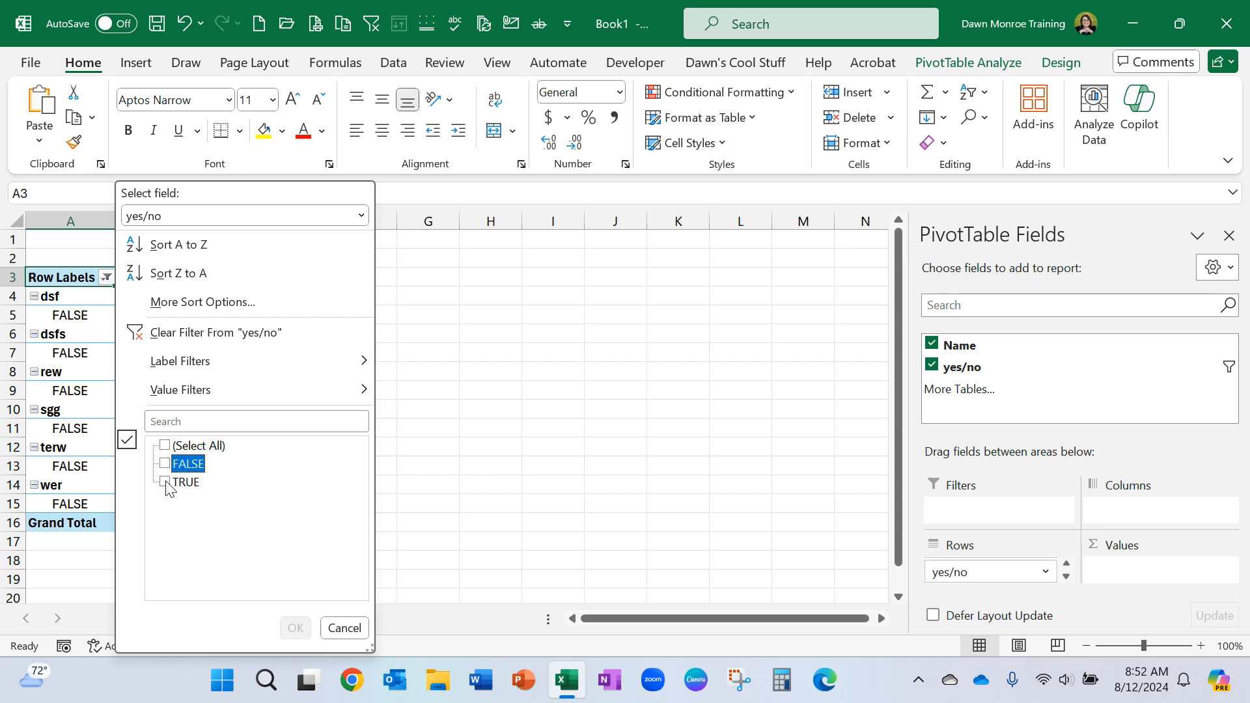
left_click(167, 484)
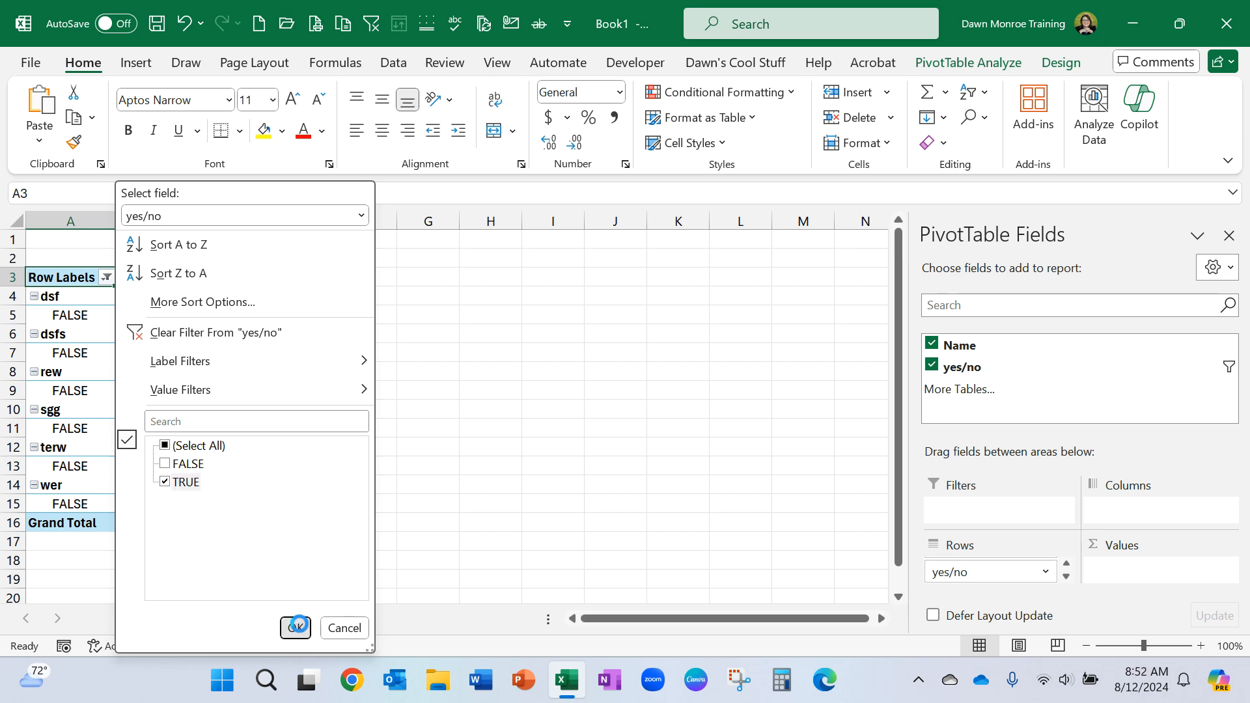
left_click(295, 627)
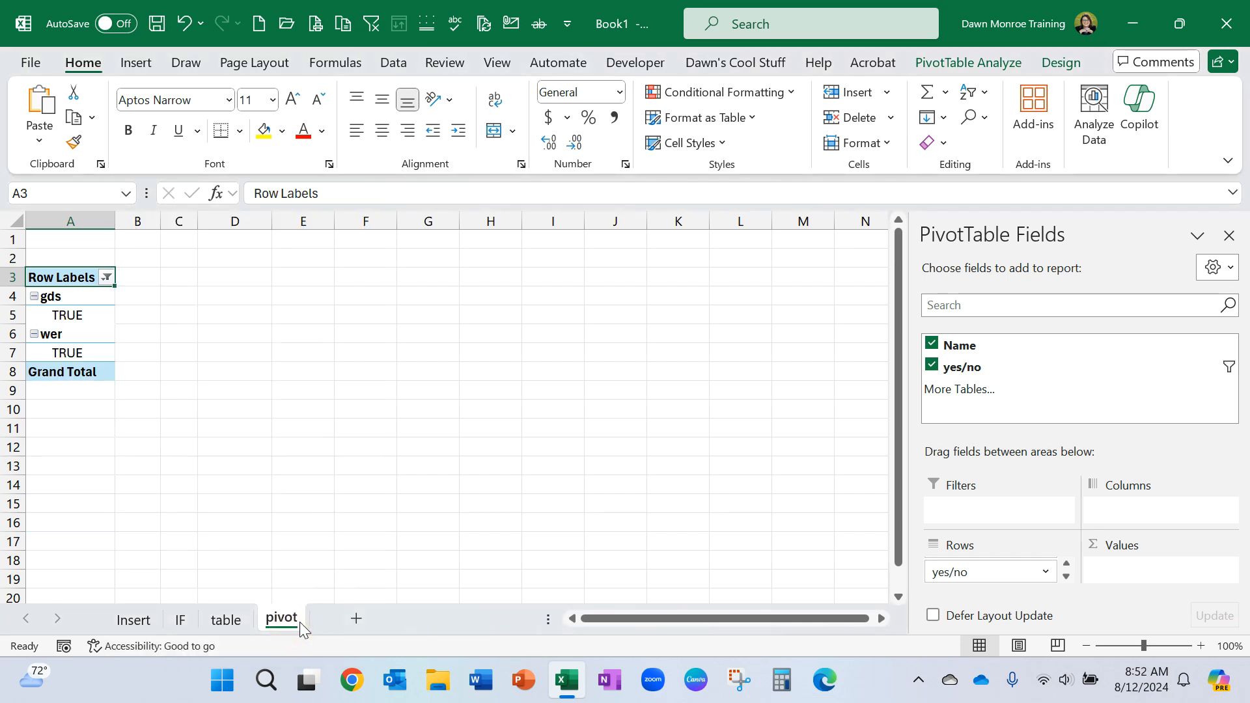
Clear the yes/no filter from the row labels and move the yes/no field from Rows to Filters.
left_click(108, 278)
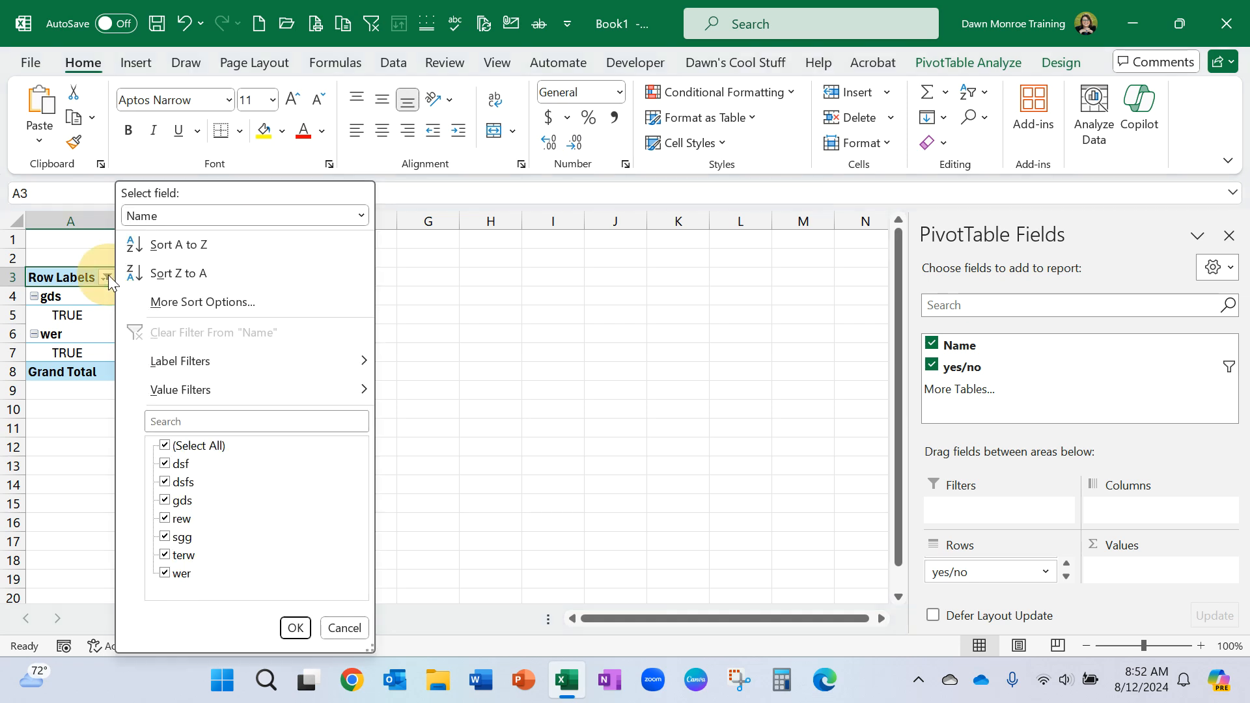
left_click(362, 216)
left_click(302, 257)
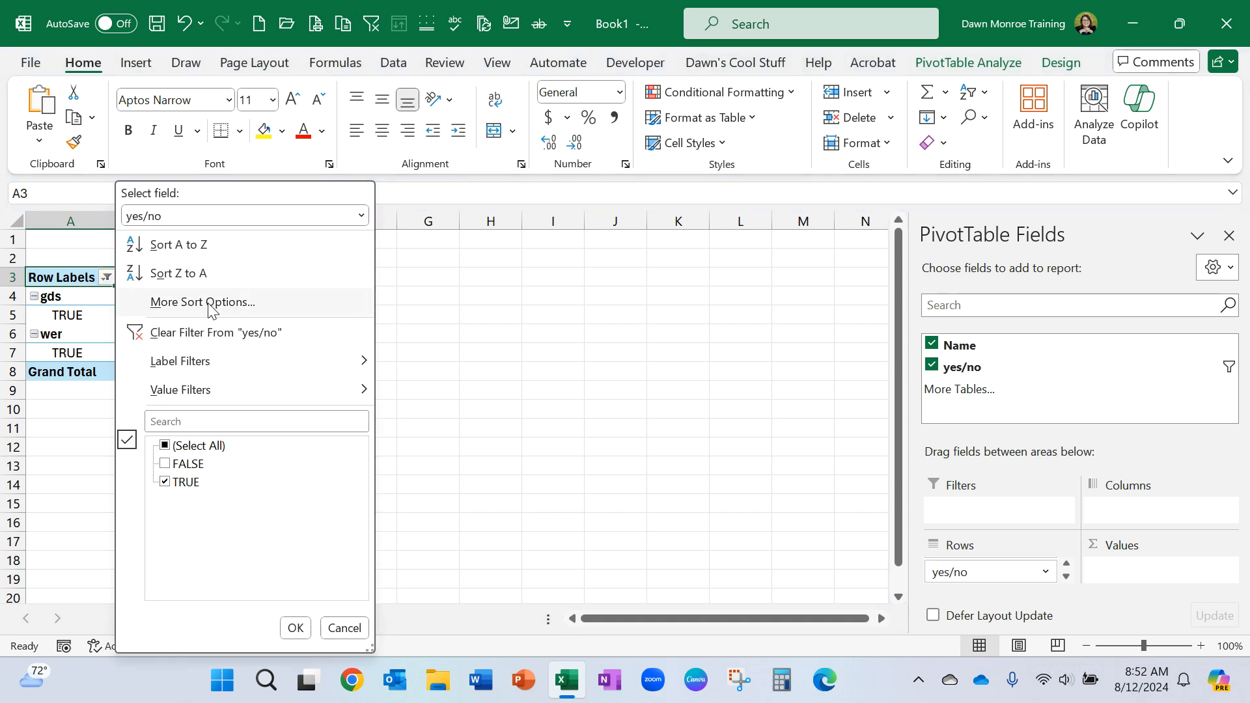
left_click(179, 333)
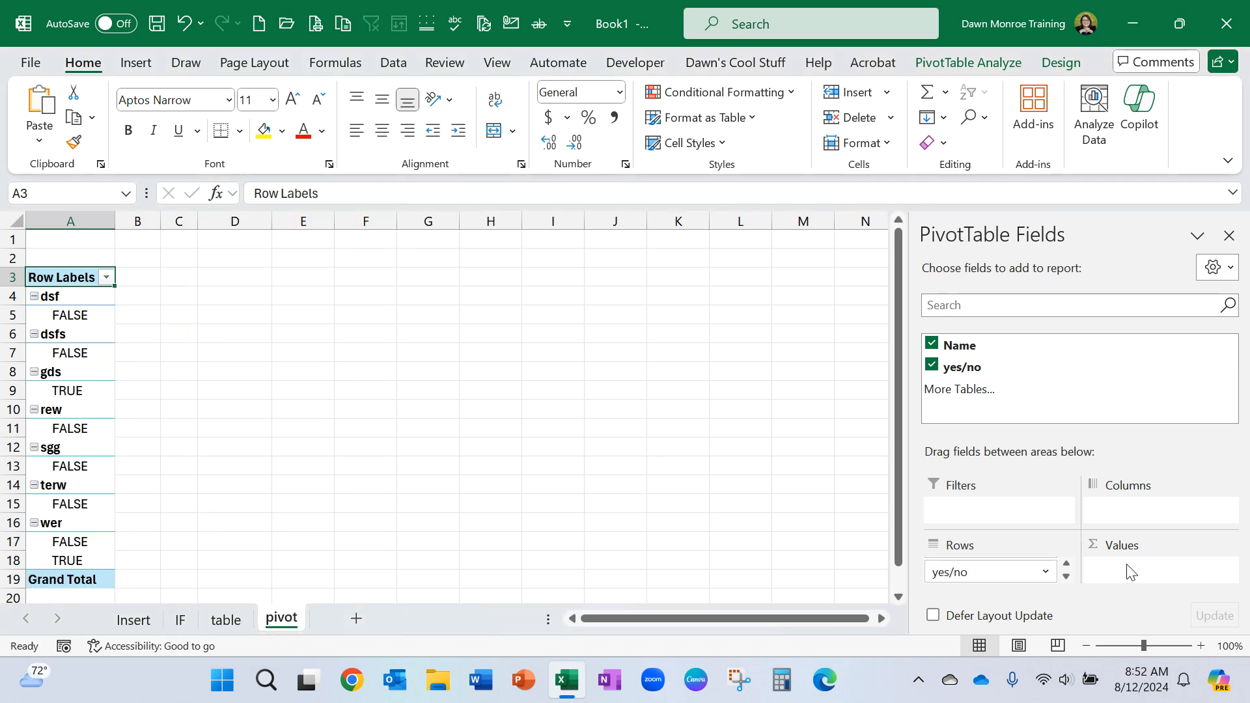
left_click_drag(1007, 572, 1017, 501)
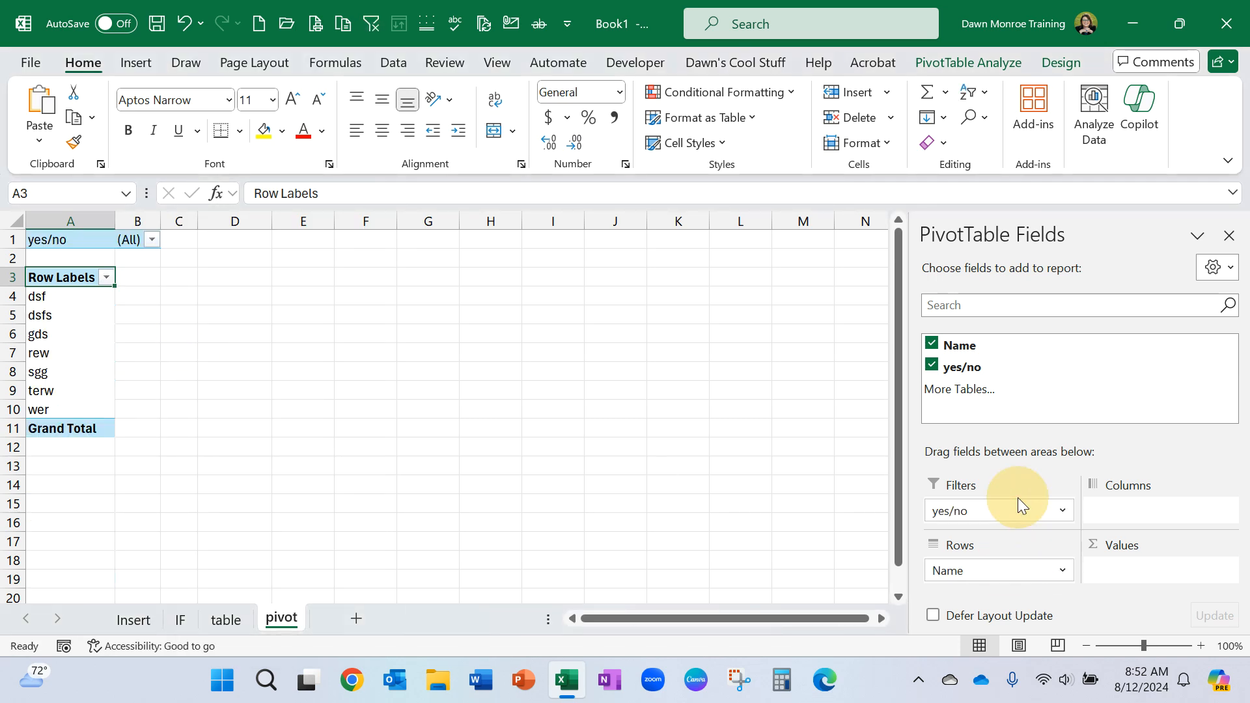
Set the yes/no report filter above the pivot table to FALSE only.
left_click(152, 240)
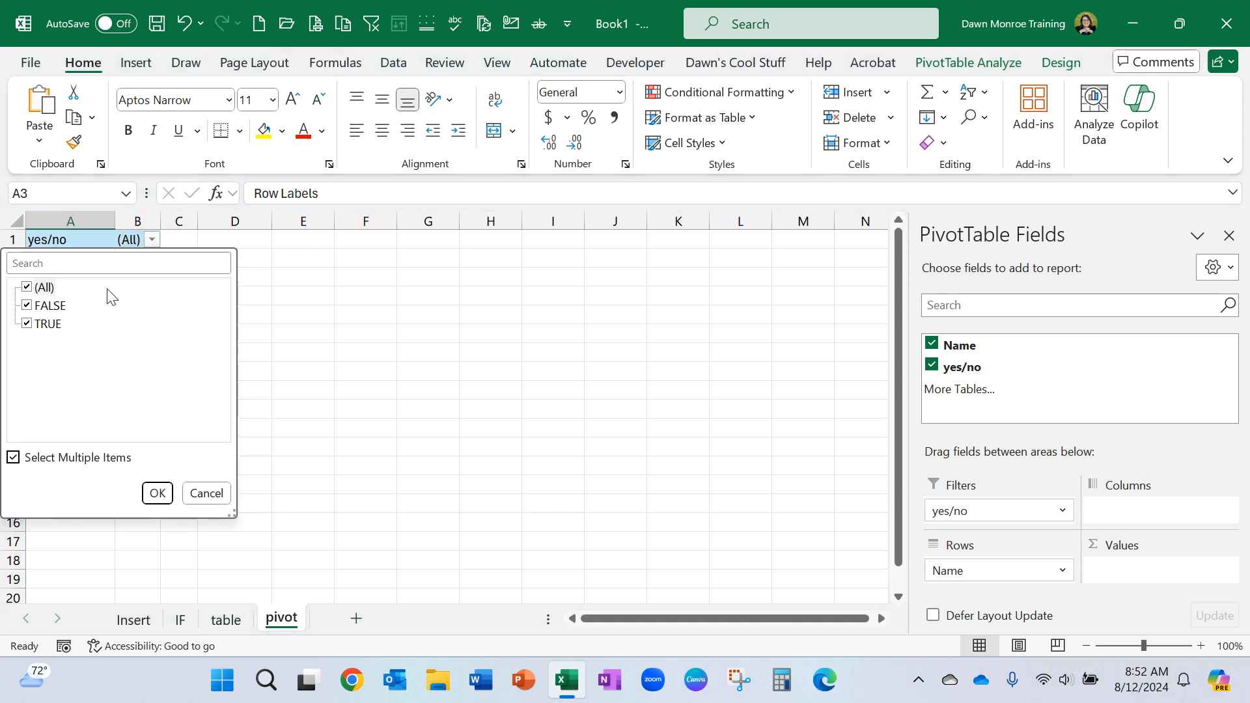
left_click(28, 288)
left_click(29, 304)
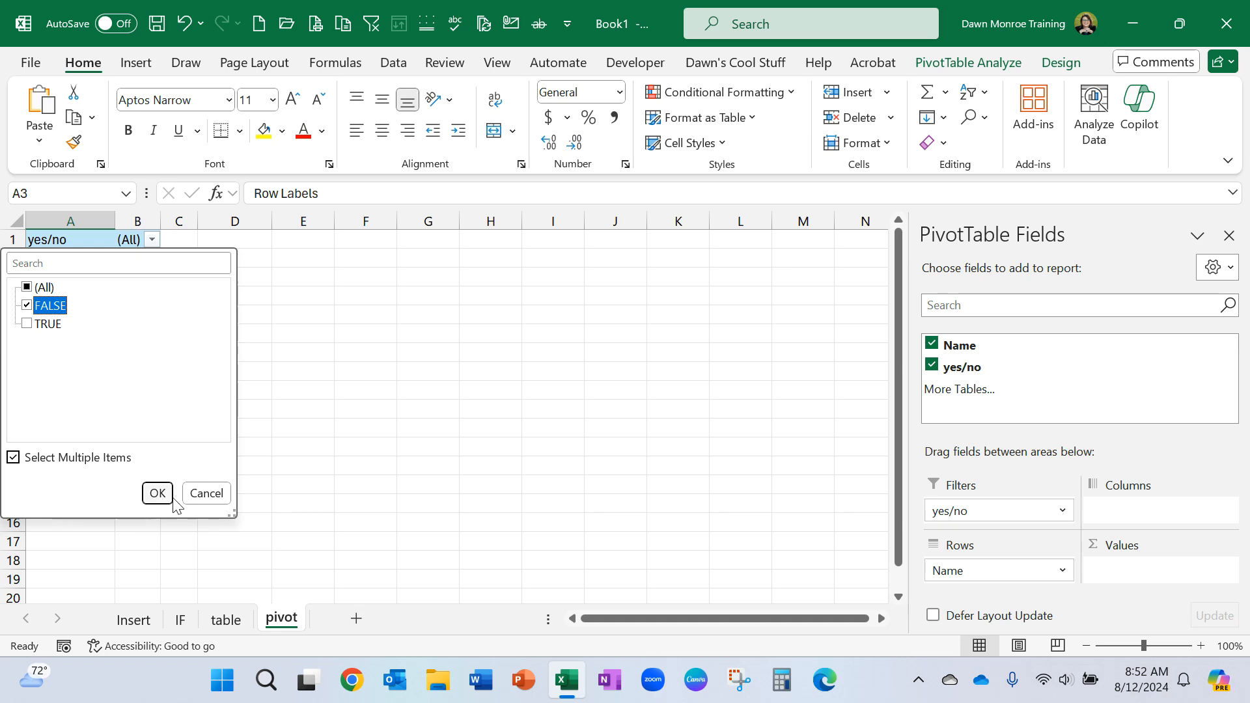
left_click(157, 494)
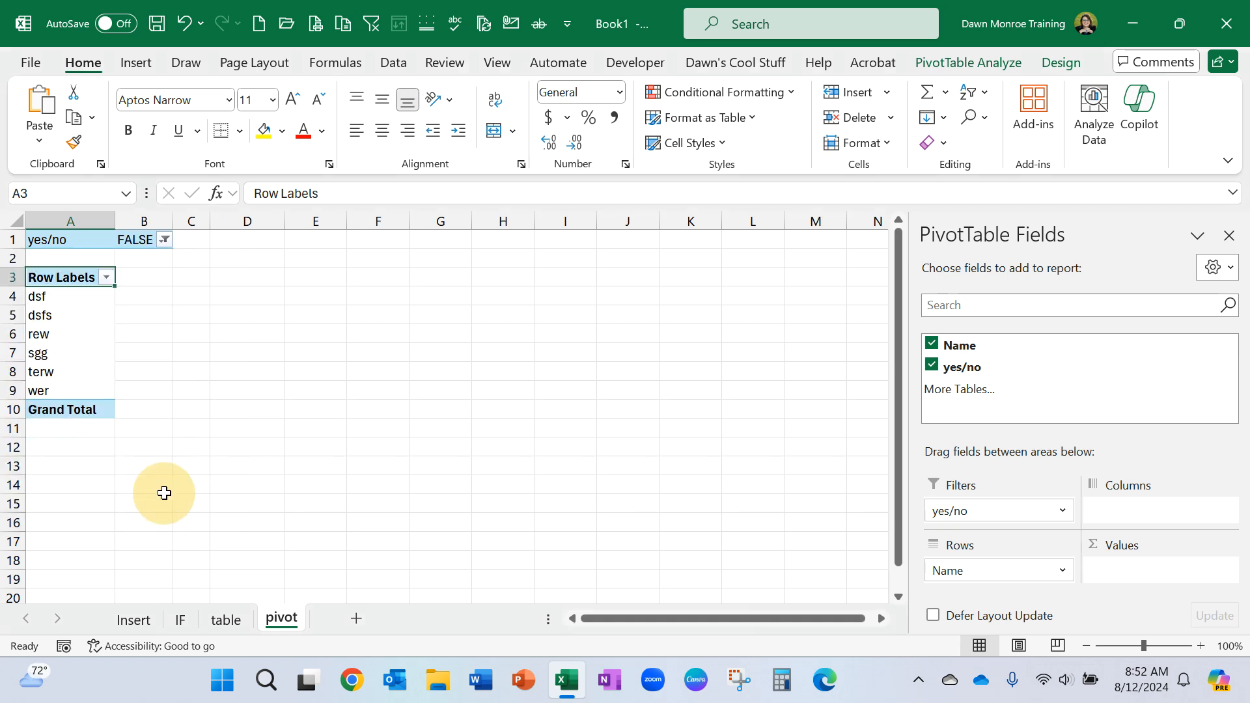
Include TRUE alongside FALSE in the pivot table's yes/no report filter.
left_click(165, 241)
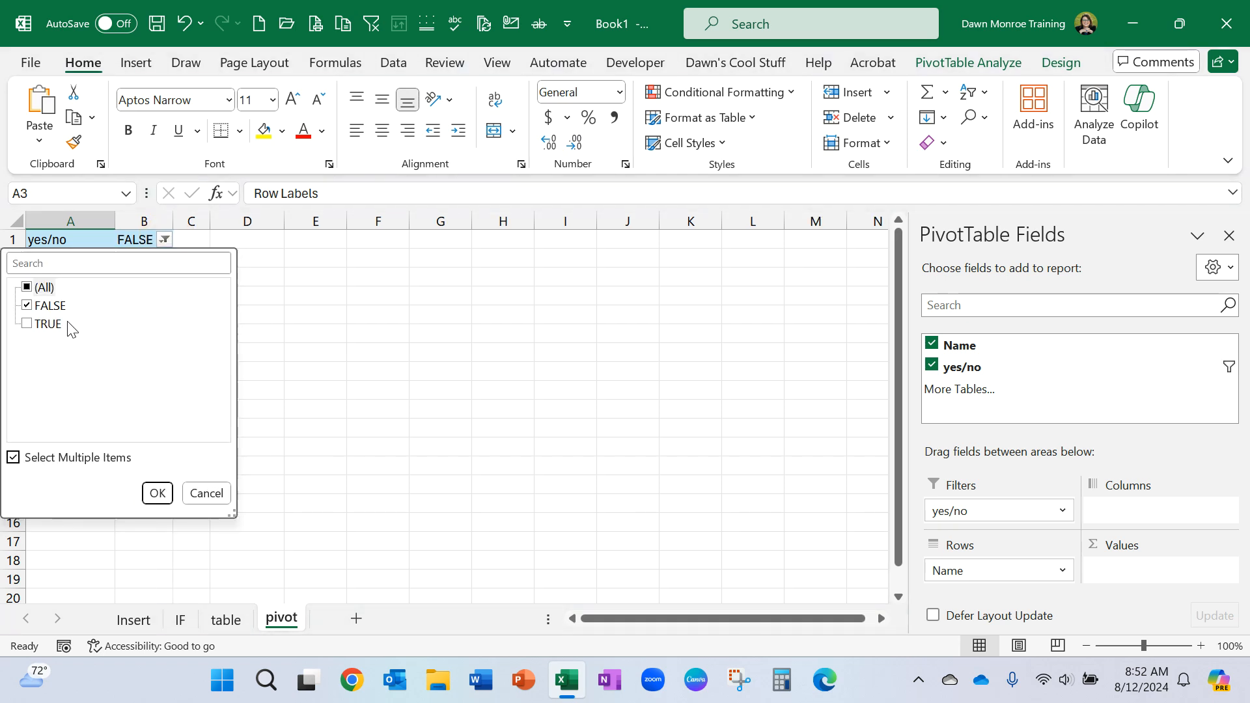
left_click(29, 325)
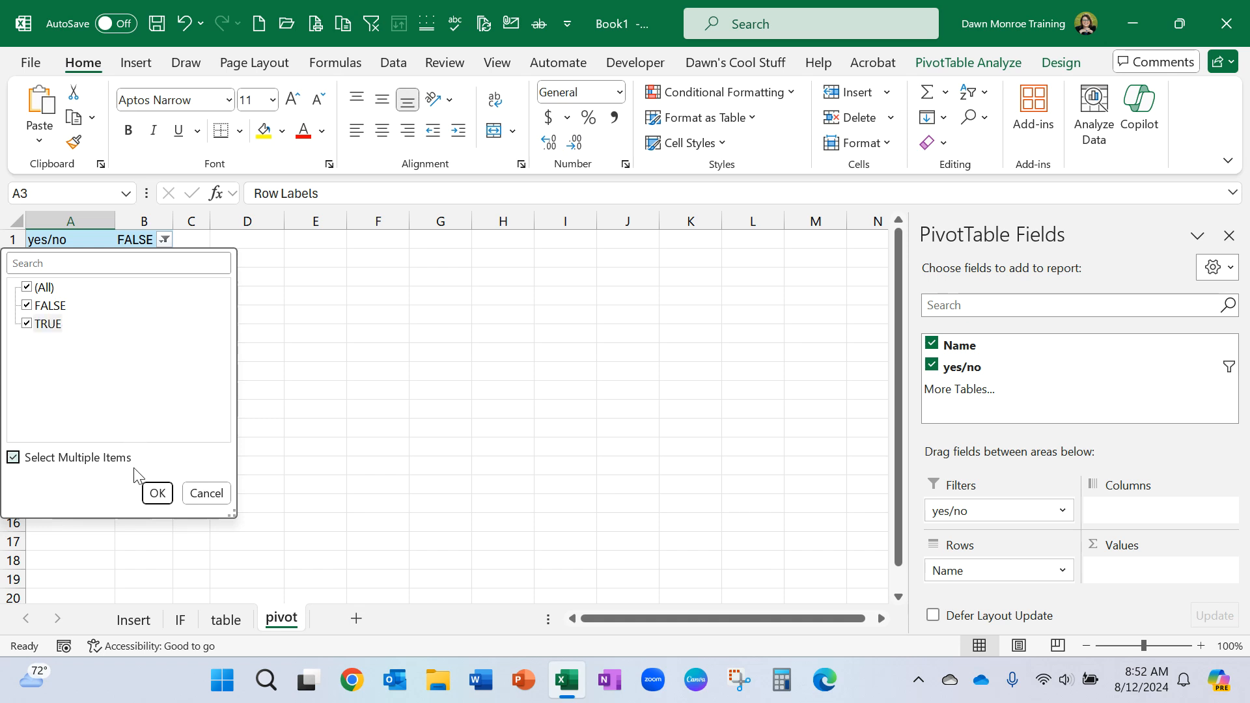